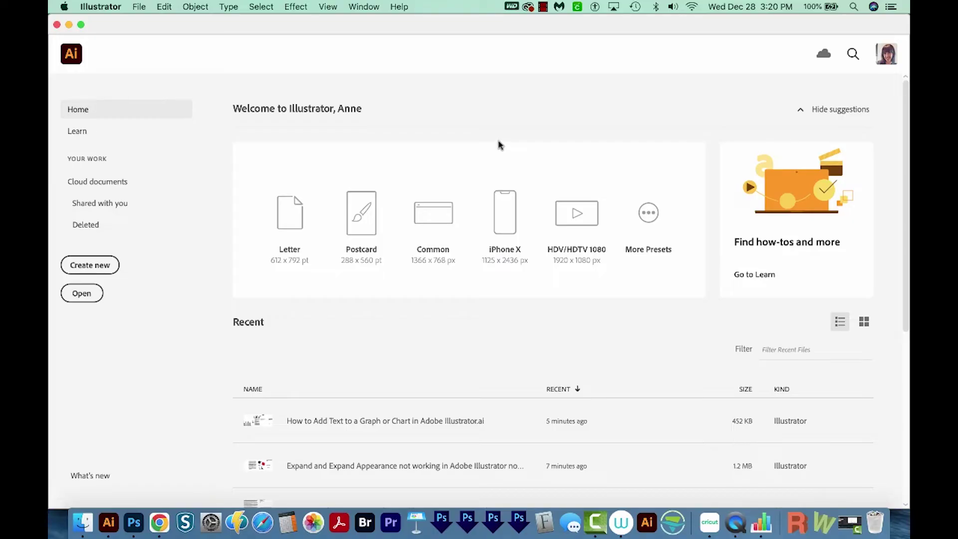
Create a blank portrait Letter document from the Print presets.
{"action": "left_click", "coordinate": [96, 273]}
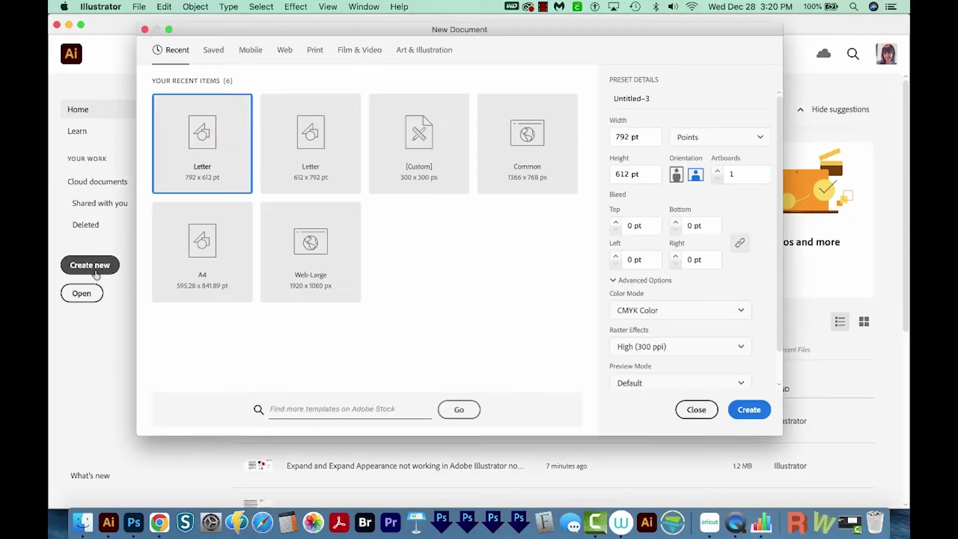
{"action": "left_click", "coordinate": [316, 50]}
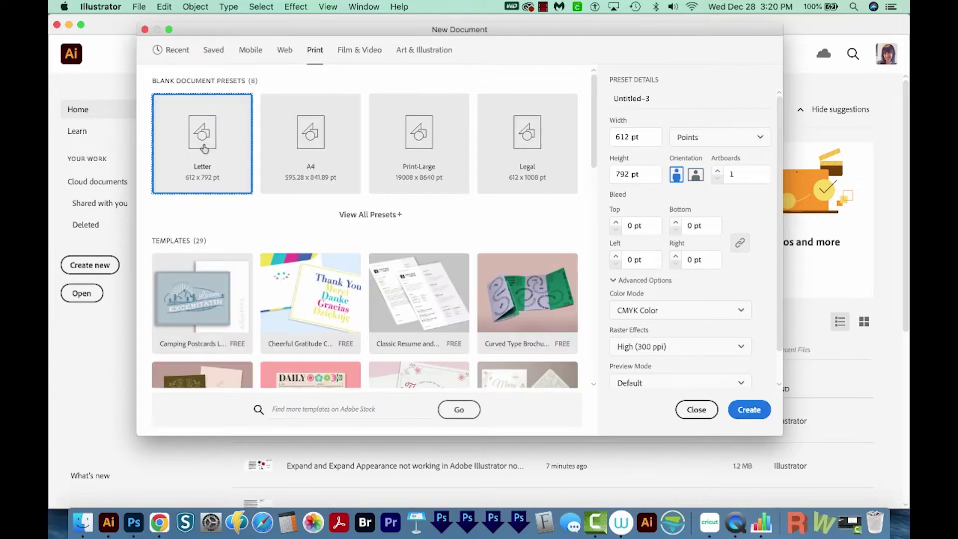
{"action": "left_click", "coordinate": [747, 411]}
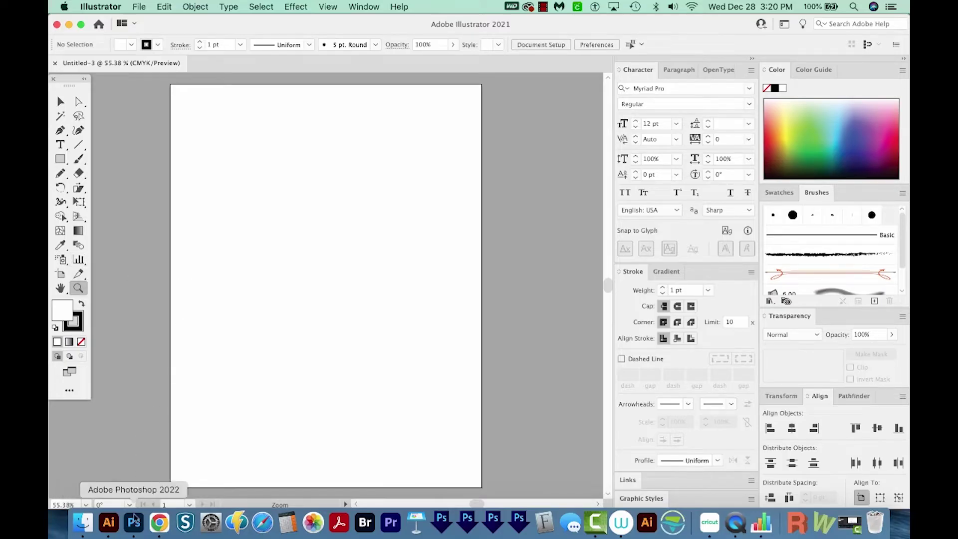
{"action": "left_click", "coordinate": [160, 521]}
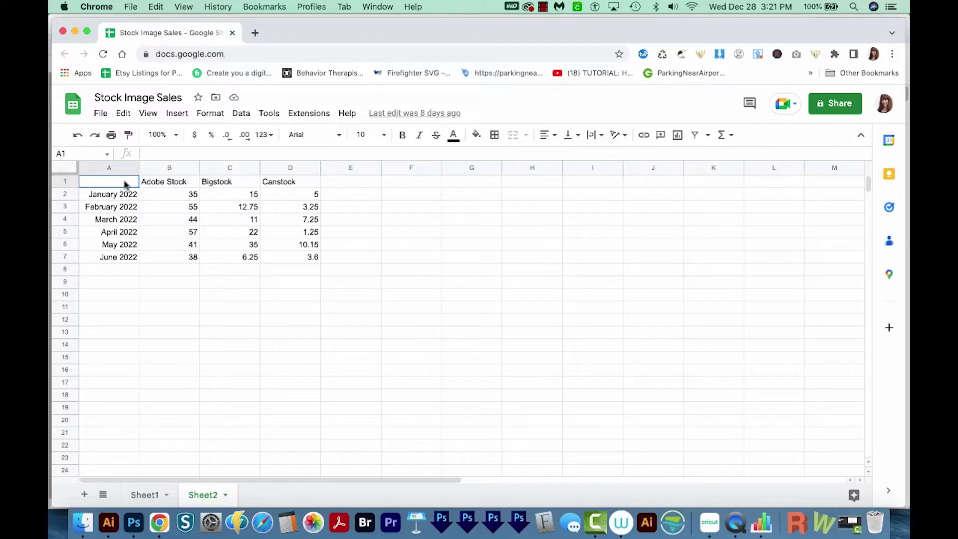
Copy the sales table A1:D7 from Sheet2 and return to Illustrator.
{"action": "left_click_drag", "start_coordinate": [126, 185], "coordinate": [316, 262]}
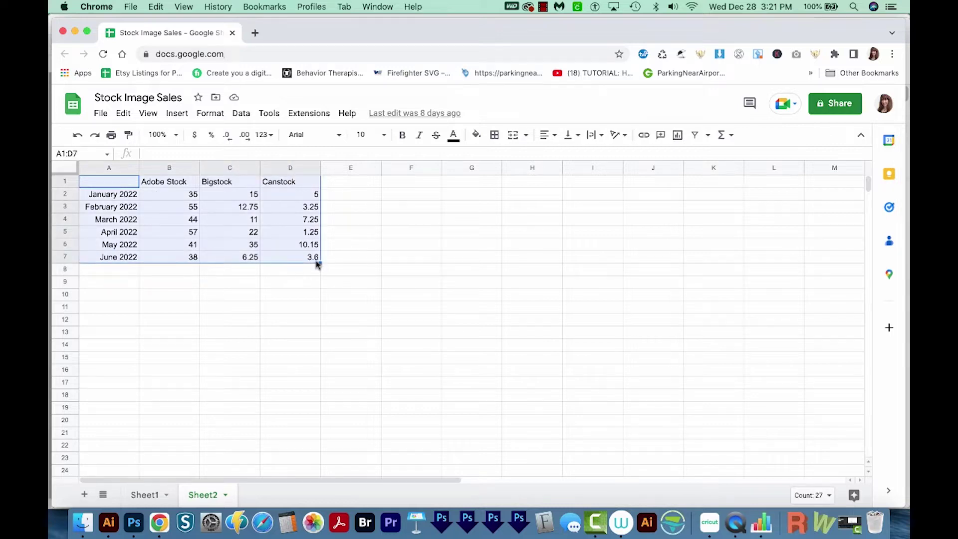
{"action": "key", "text": "super+Tab"}
Draw a column graph on the page and apply the pasted sales data to it.
{"action": "left_click", "coordinate": [77, 259]}
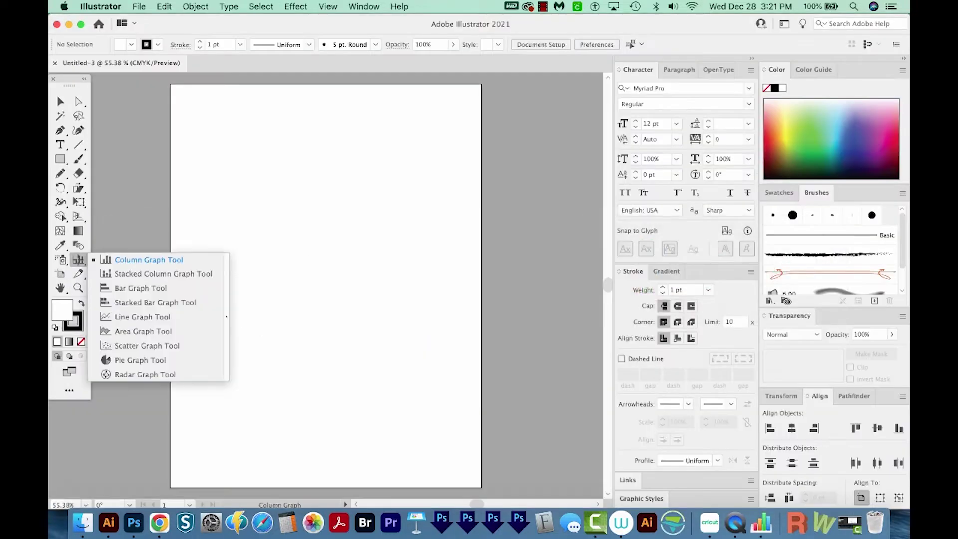
{"action": "left_click", "coordinate": [135, 263]}
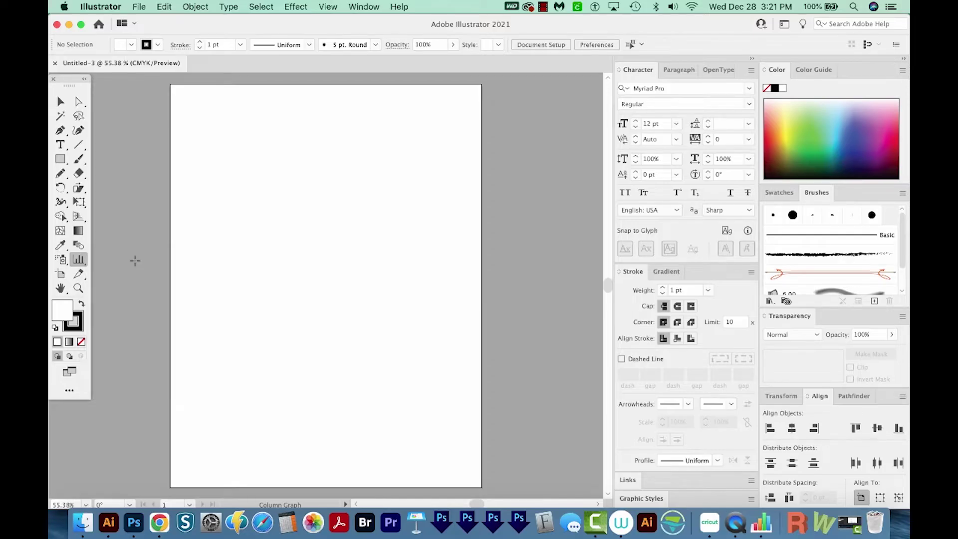
{"action": "left_click_drag", "start_coordinate": [182, 182], "coordinate": [461, 344]}
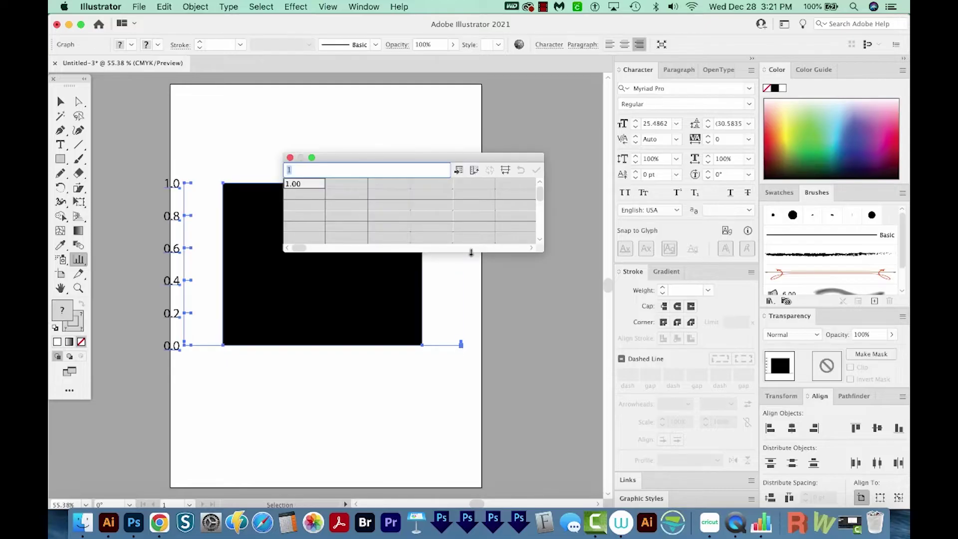
{"action": "key", "text": "super+v"}
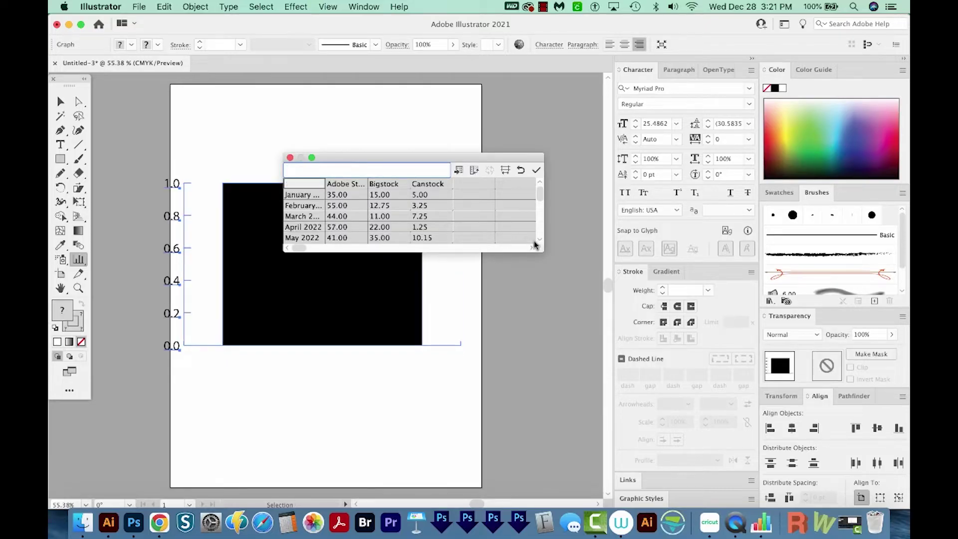
{"action": "left_click_drag", "start_coordinate": [540, 250], "coordinate": [553, 291]}
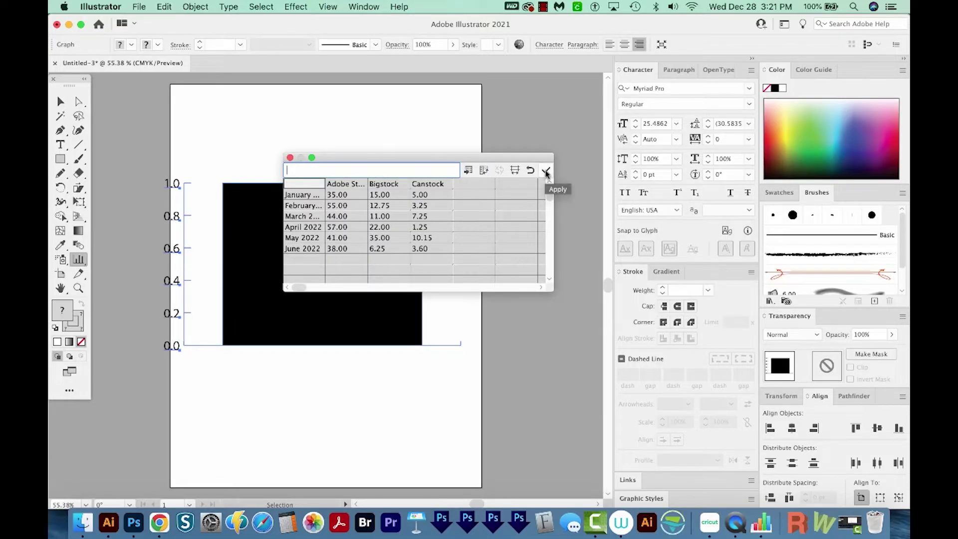
{"action": "left_click", "coordinate": [547, 174]}
Move the data window aside and check the January and February labels and values.
{"action": "mouse_move", "coordinate": [354, 161]}
{"action": "left_mouse_down"}
{"action": "mouse_move", "coordinate": [567, 329]}
{"action": "mouse_move", "coordinate": [536, 314]}
{"action": "left_mouse_up"}
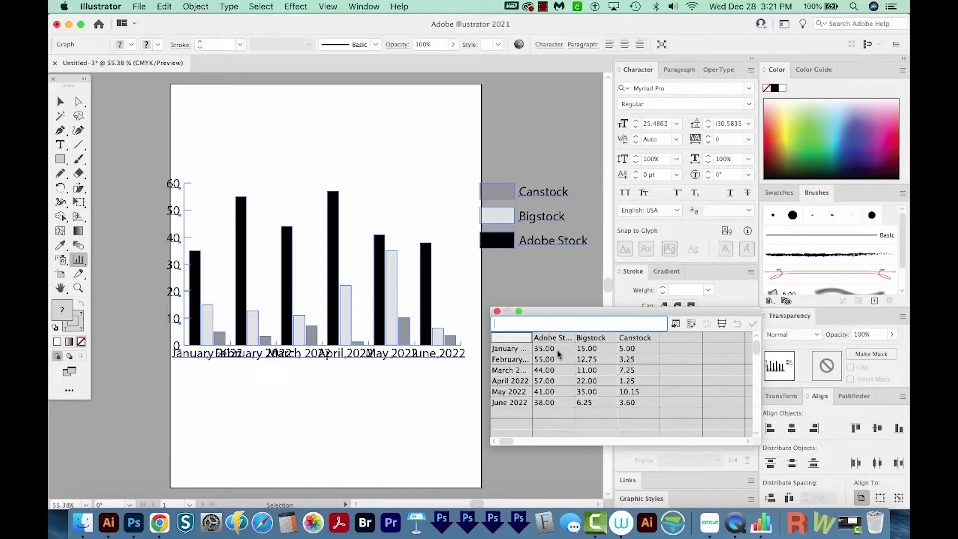
{"action": "left_click", "coordinate": [509, 352]}
{"action": "left_click", "coordinate": [508, 362]}
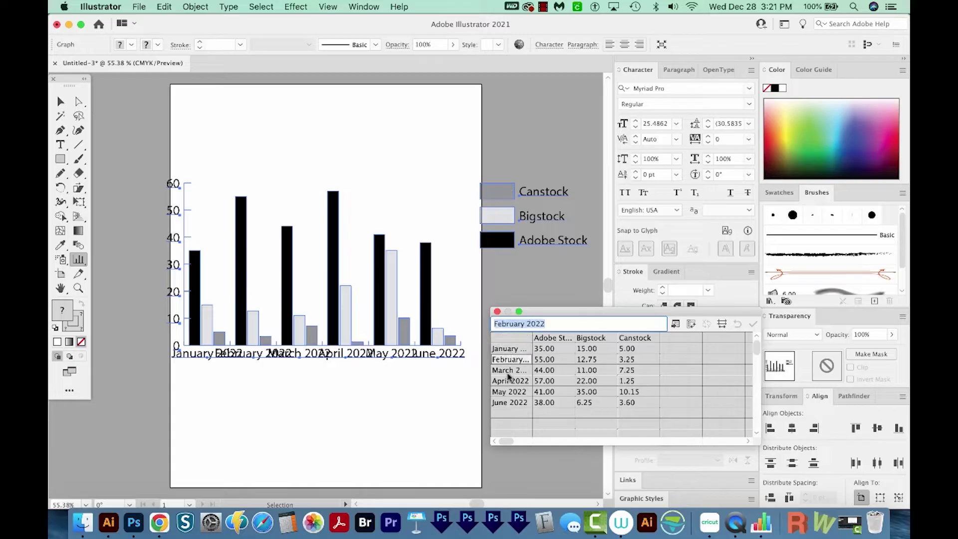
{"action": "left_click", "coordinate": [513, 350]}
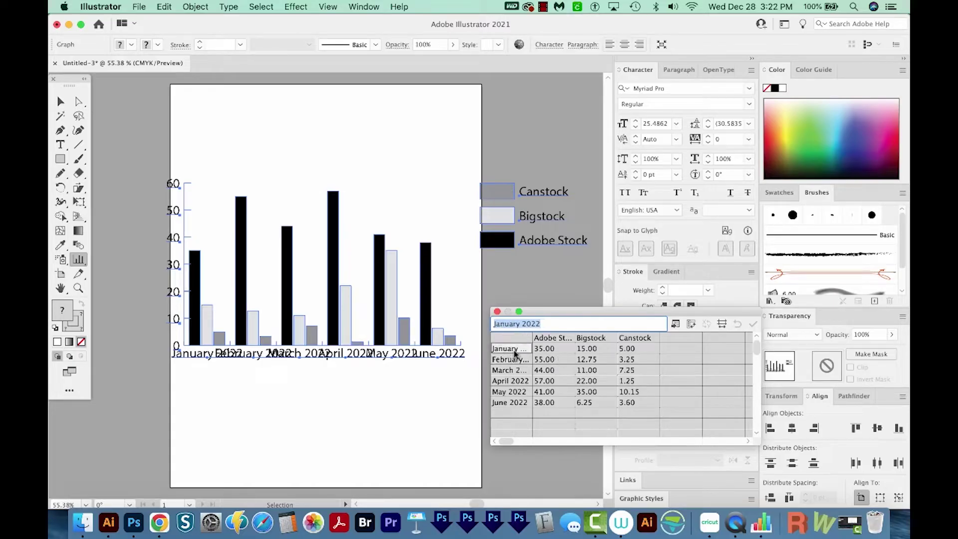
{"action": "left_click", "coordinate": [552, 339]}
{"action": "left_click", "coordinate": [509, 350]}
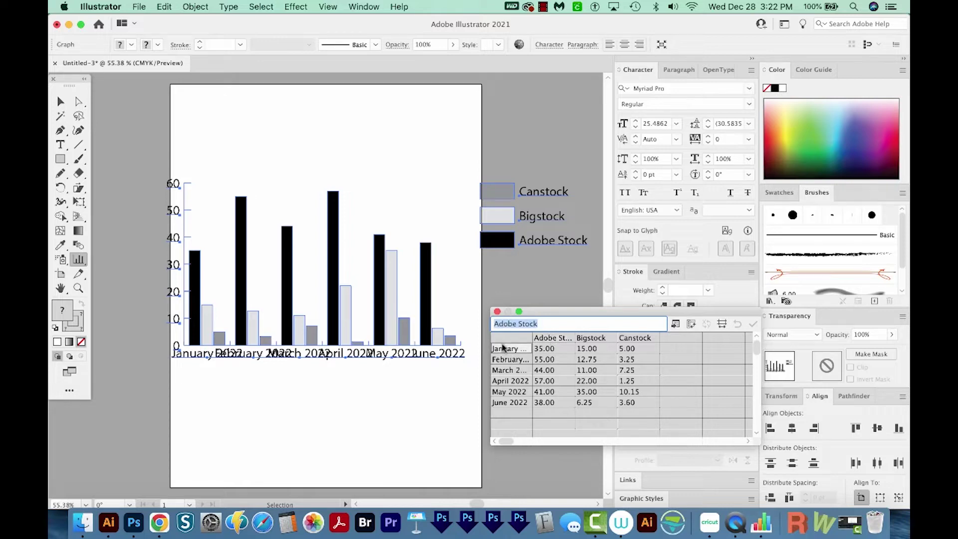
{"action": "left_click", "coordinate": [544, 348]}
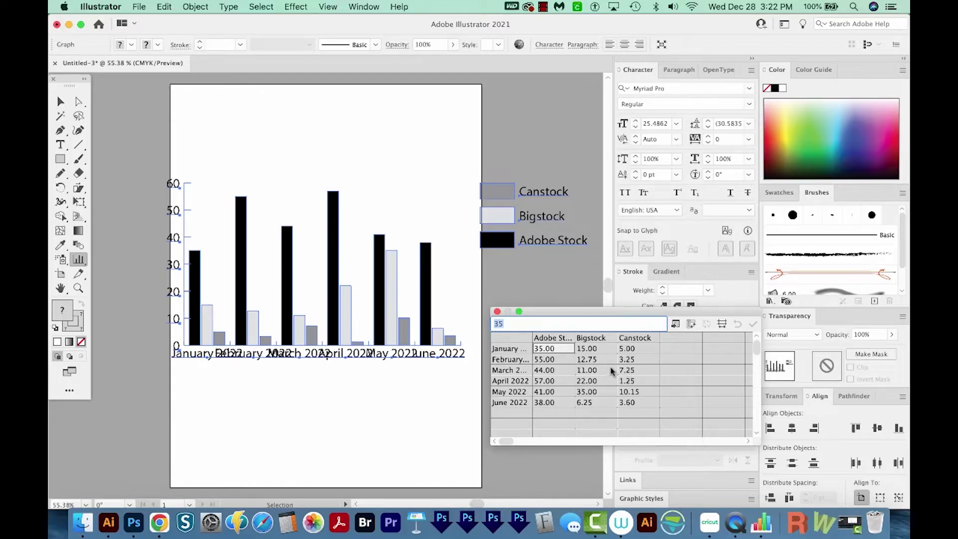
Scale the column graph down to about 94%.
{"action": "left_click", "coordinate": [61, 101]}
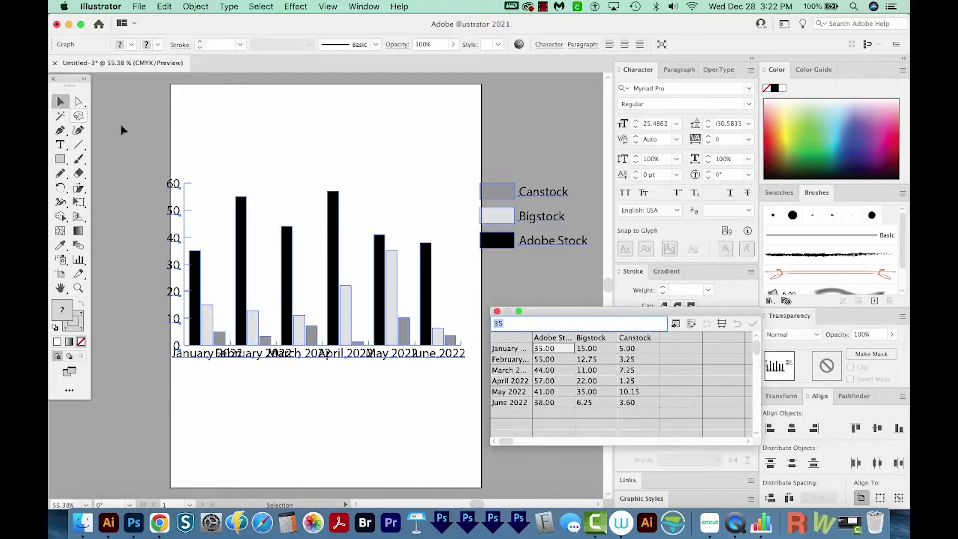
{"action": "left_click", "coordinate": [180, 216]}
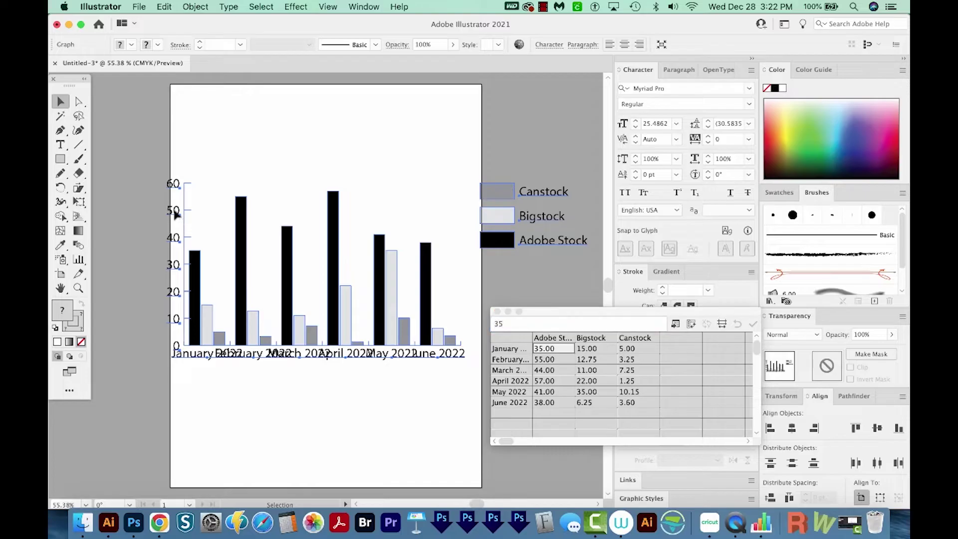
{"action": "key", "text": "s"}
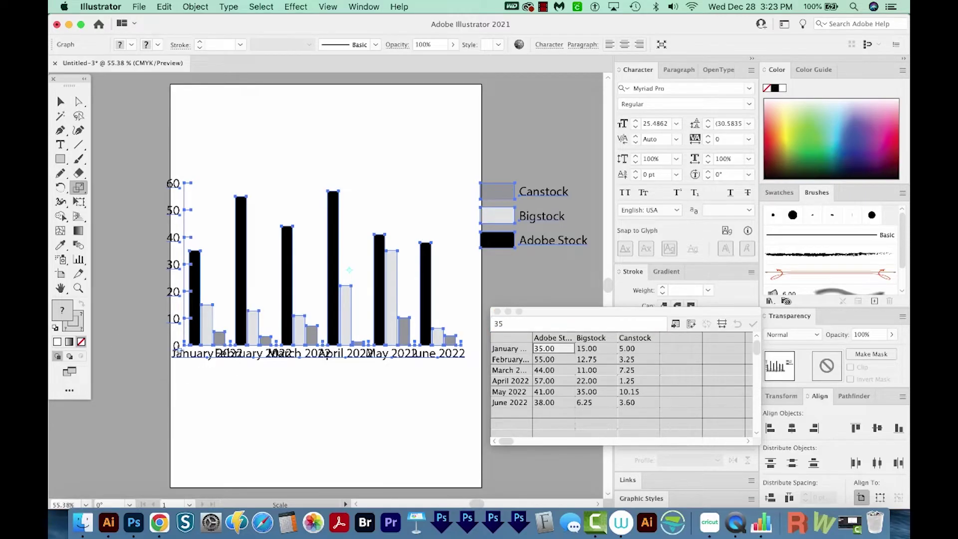
{"action": "left_click_drag", "start_coordinate": [178, 351], "coordinate": [187, 352]}
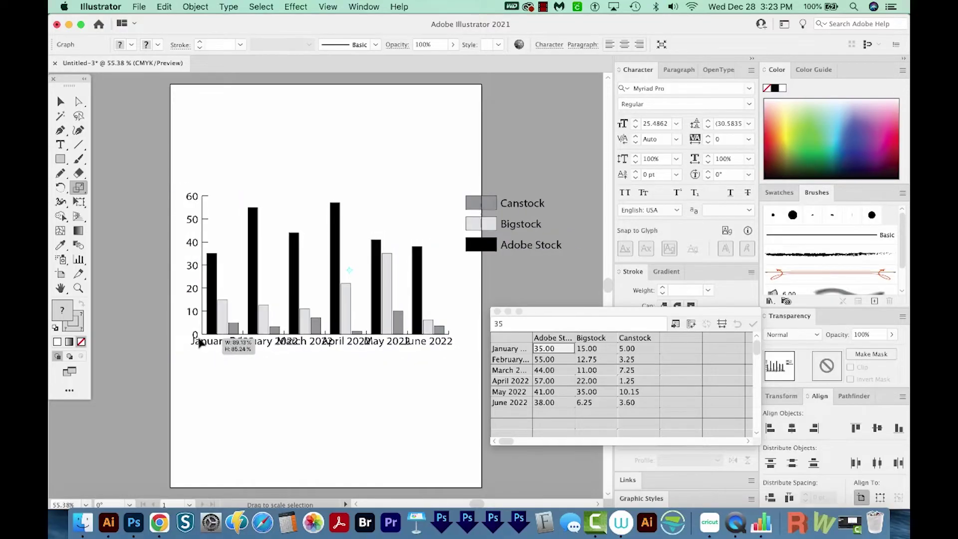
{"action": "left_click_drag", "start_coordinate": [193, 348], "coordinate": [200, 339]}
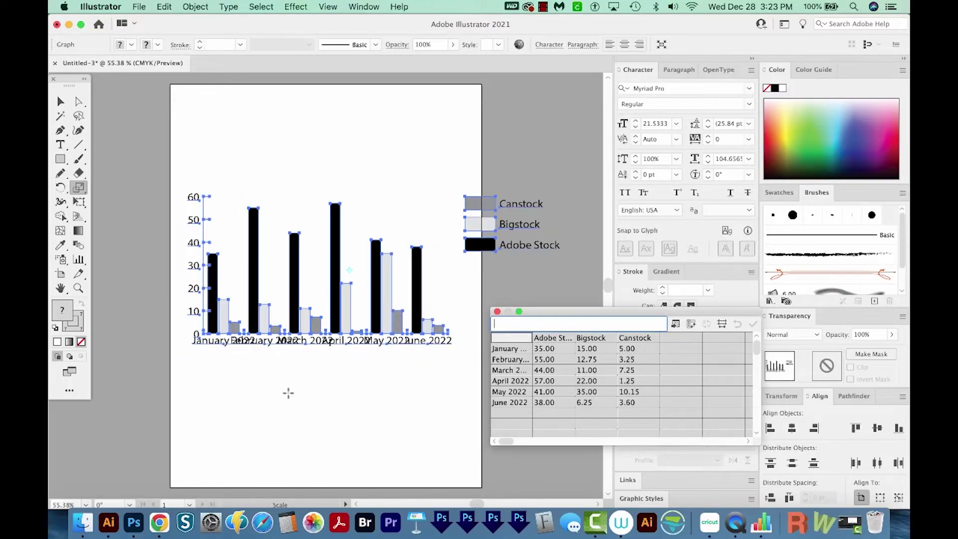
Set the graph labels to Avant Garde Bold at 12 pt and close the data window.
{"action": "left_click", "coordinate": [749, 89]}
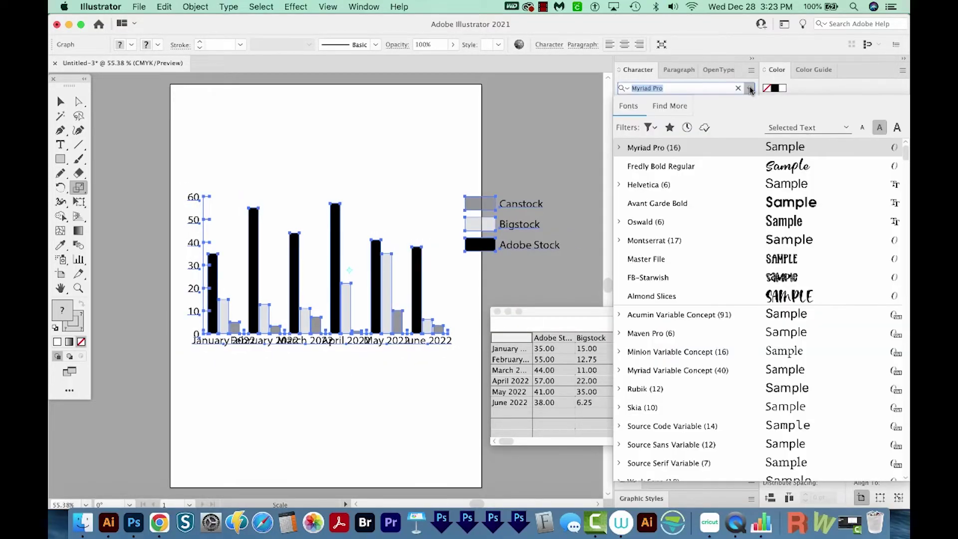
{"action": "left_click", "coordinate": [790, 204]}
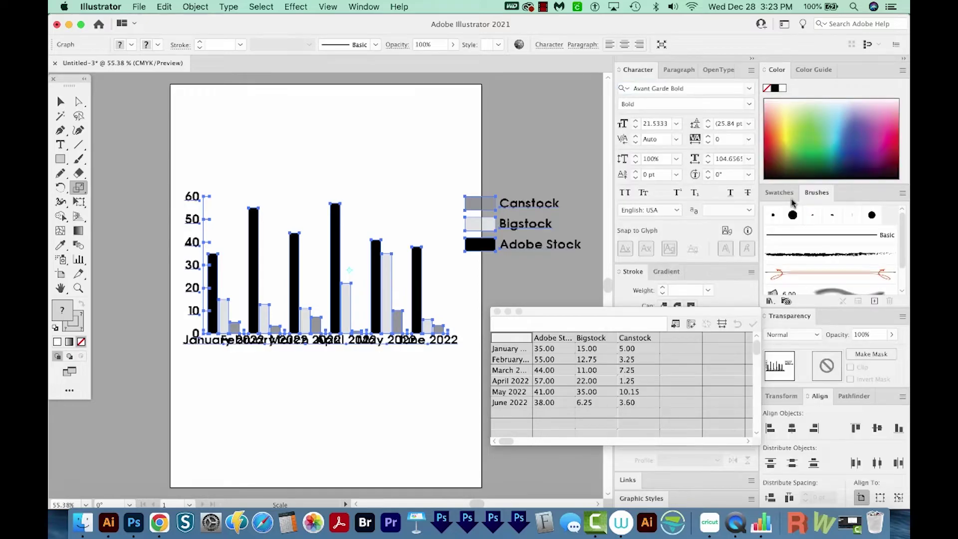
{"action": "left_click", "coordinate": [650, 123]}
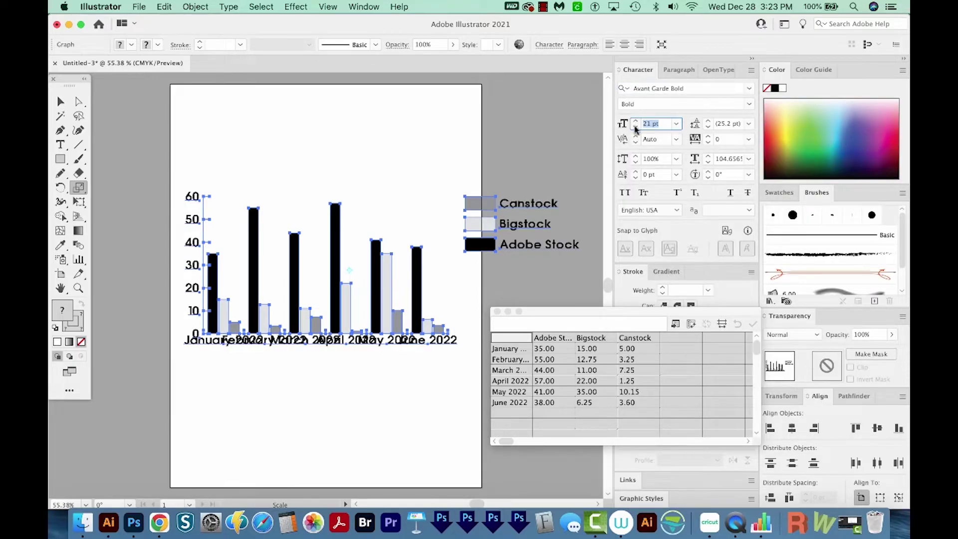
{"action": "type", "text": "12"}
{"action": "key", "text": "Return"}
{"action": "left_click_drag", "start_coordinate": [516, 313], "coordinate": [525, 344]}
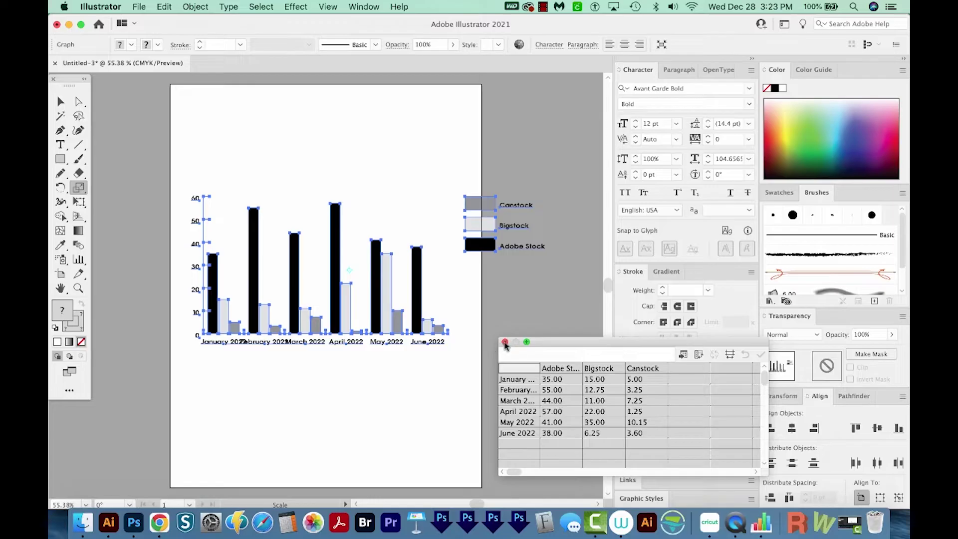
{"action": "left_click", "coordinate": [505, 342]}
{"action": "left_click_drag", "start_coordinate": [173, 175], "coordinate": [524, 402]}
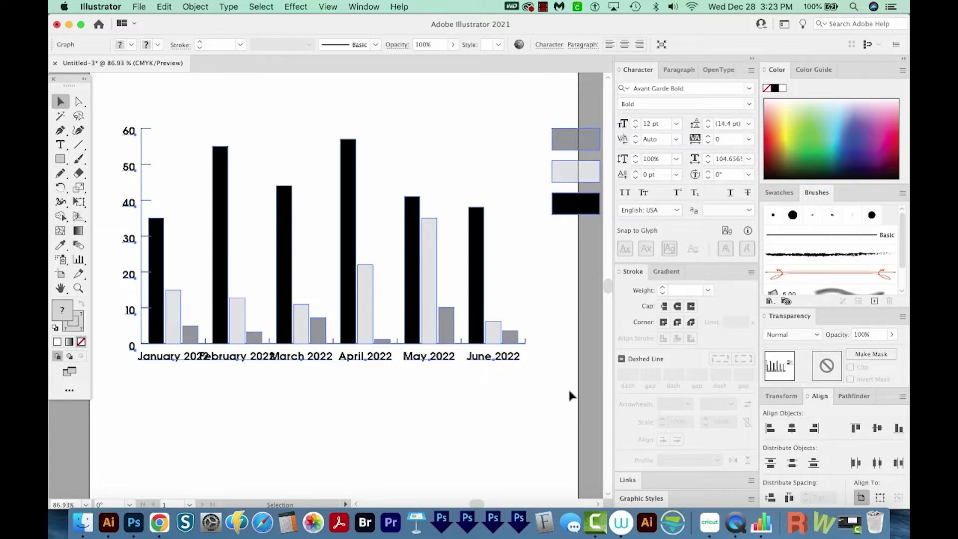
{"action": "left_click", "coordinate": [159, 521]}
Use Find and replace to turn spaces in A2:A7 into '|', e.g. January|2022.
{"action": "left_click_drag", "start_coordinate": [112, 194], "coordinate": [111, 261]}
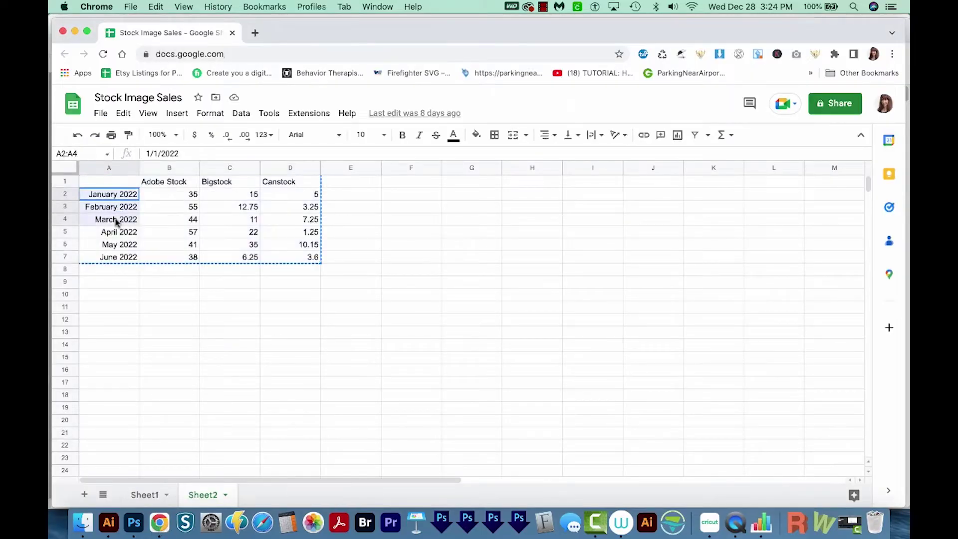
{"action": "left_click", "coordinate": [111, 270]}
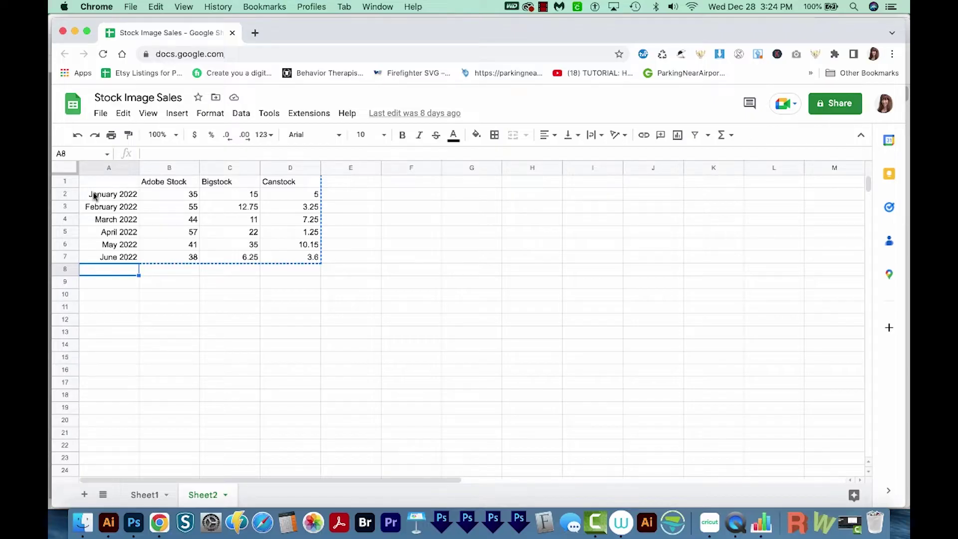
{"action": "left_click_drag", "start_coordinate": [94, 196], "coordinate": [107, 260]}
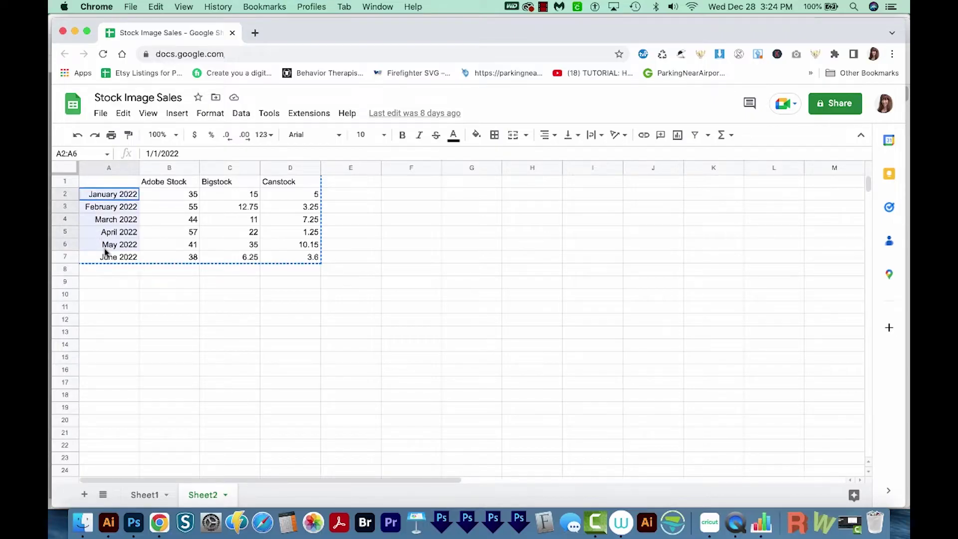
{"action": "left_click", "coordinate": [123, 113]}
{"action": "left_click", "coordinate": [202, 320]}
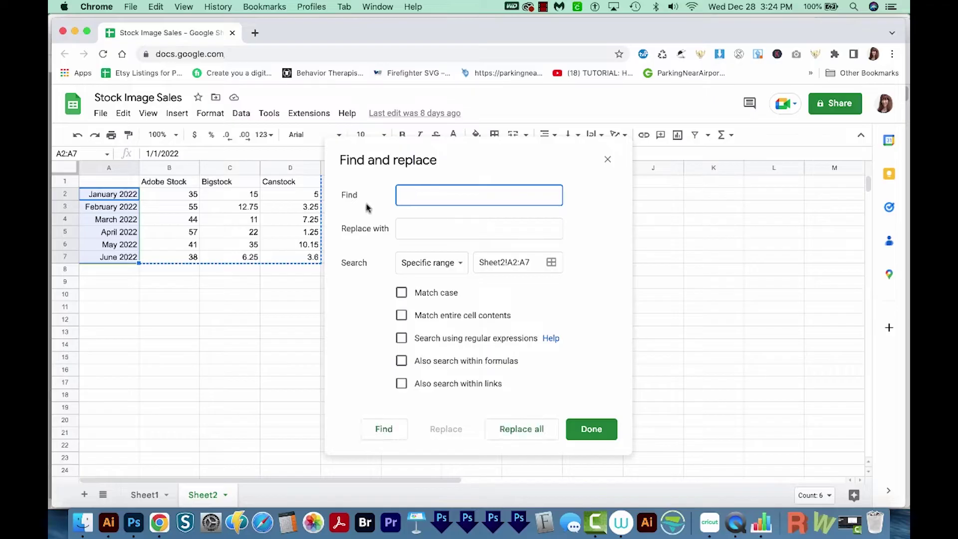
{"action": "left_click", "coordinate": [410, 227]}
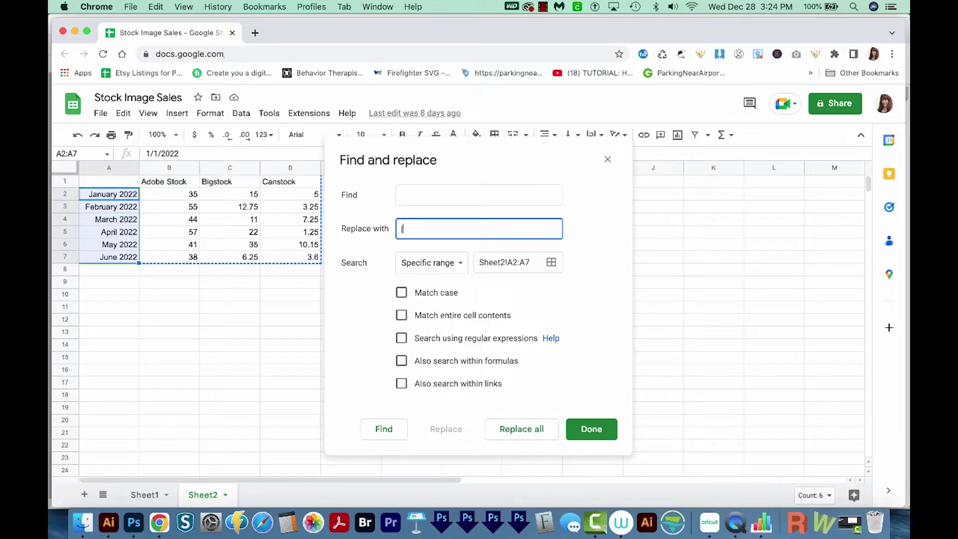
{"action": "left_click", "coordinate": [513, 429]}
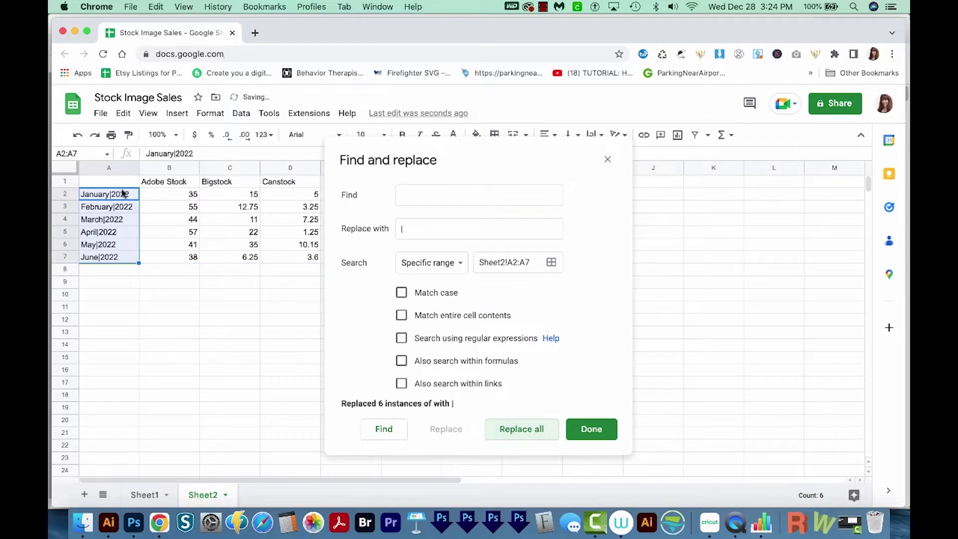
{"action": "left_click", "coordinate": [591, 429]}
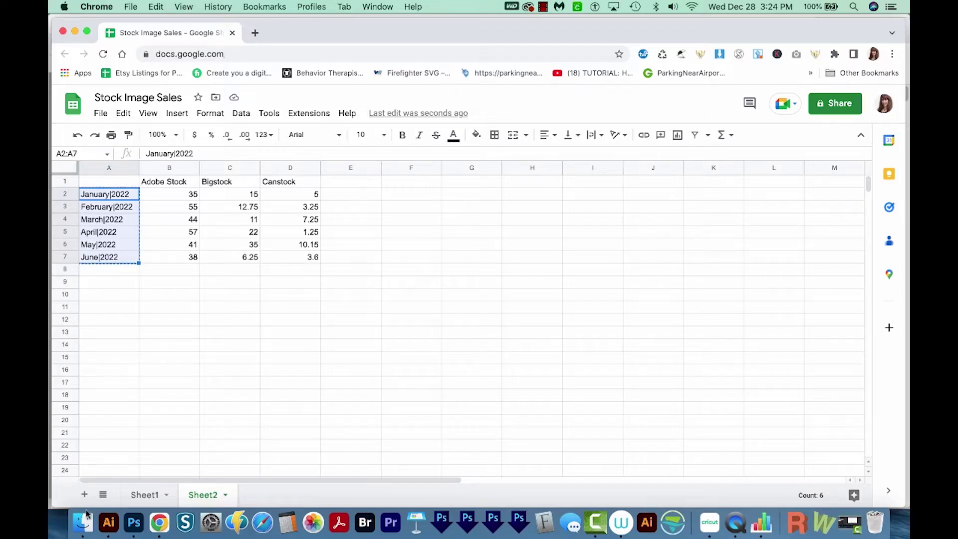
{"action": "left_click", "coordinate": [108, 525]}
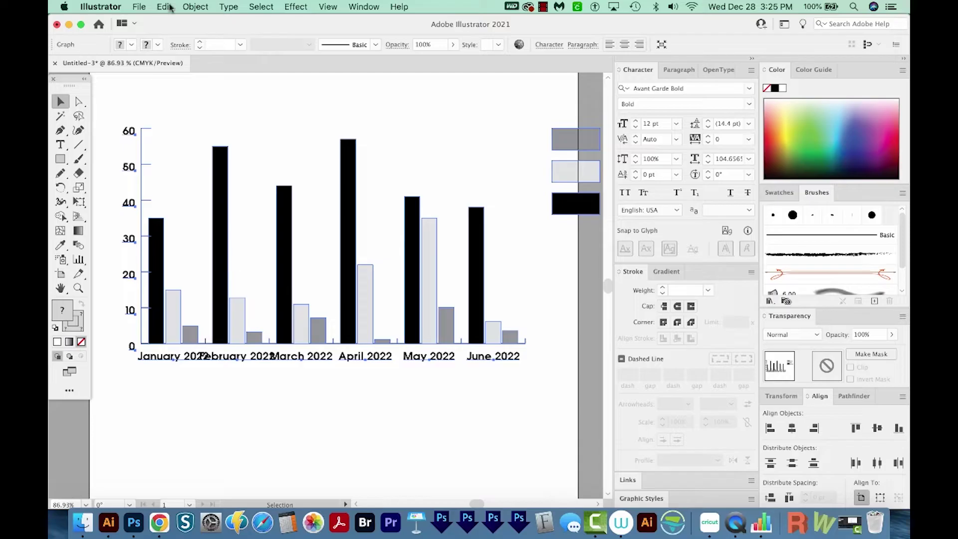
Bring the revised month|year labels into the graph data, apply them, and close the window.
{"action": "left_click", "coordinate": [196, 7]}
{"action": "mouse_move", "coordinate": [202, 429]}
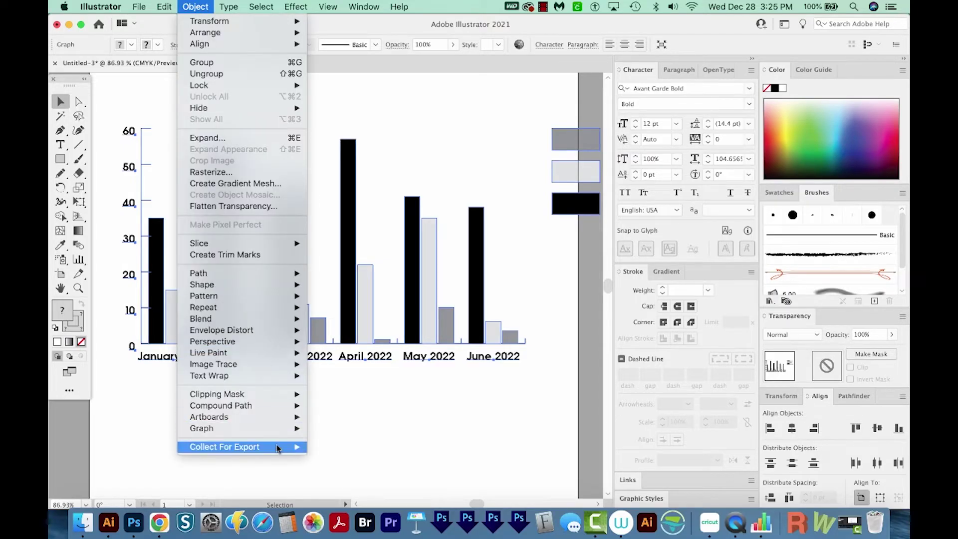
{"action": "left_click", "coordinate": [332, 439]}
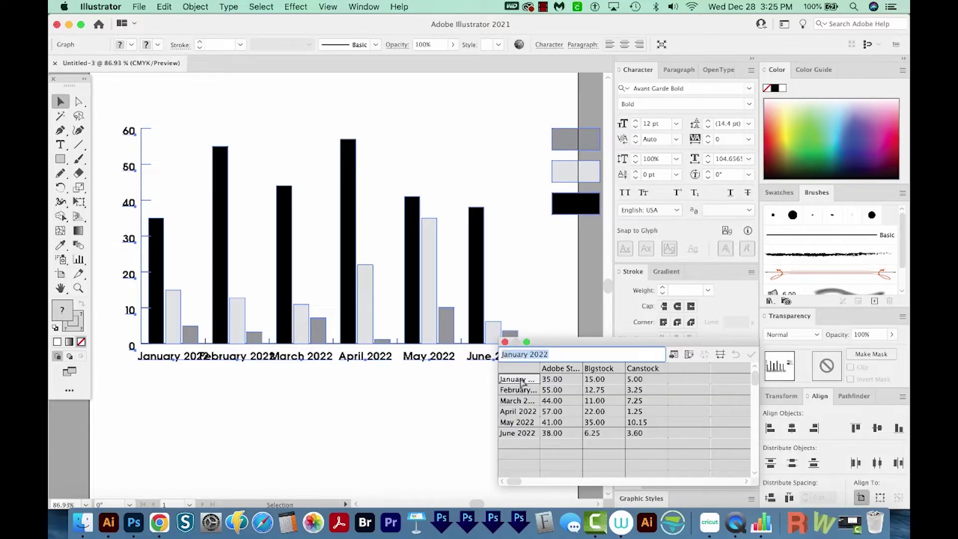
{"action": "key", "text": "KP_Enter"}
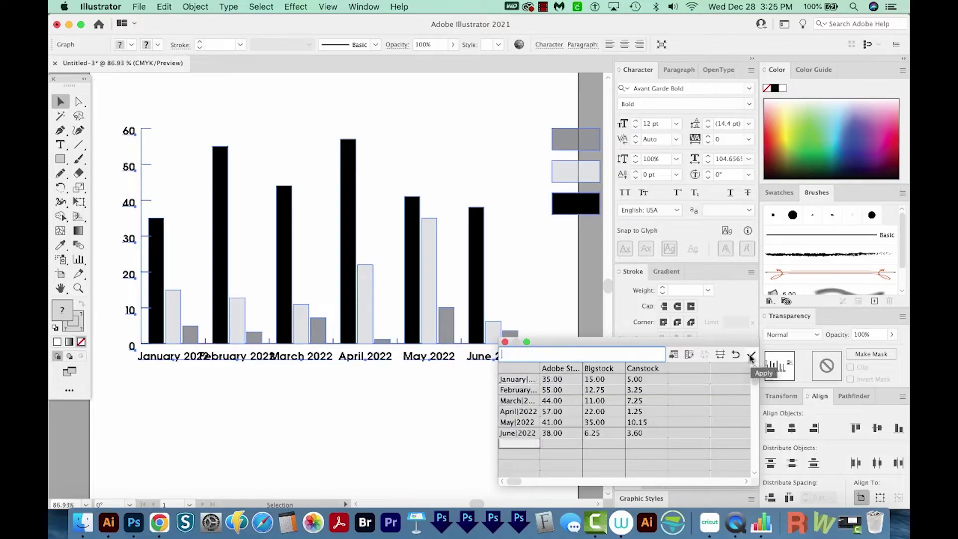
{"action": "left_click", "coordinate": [751, 354]}
{"action": "left_click_drag", "start_coordinate": [554, 338], "coordinate": [595, 309]}
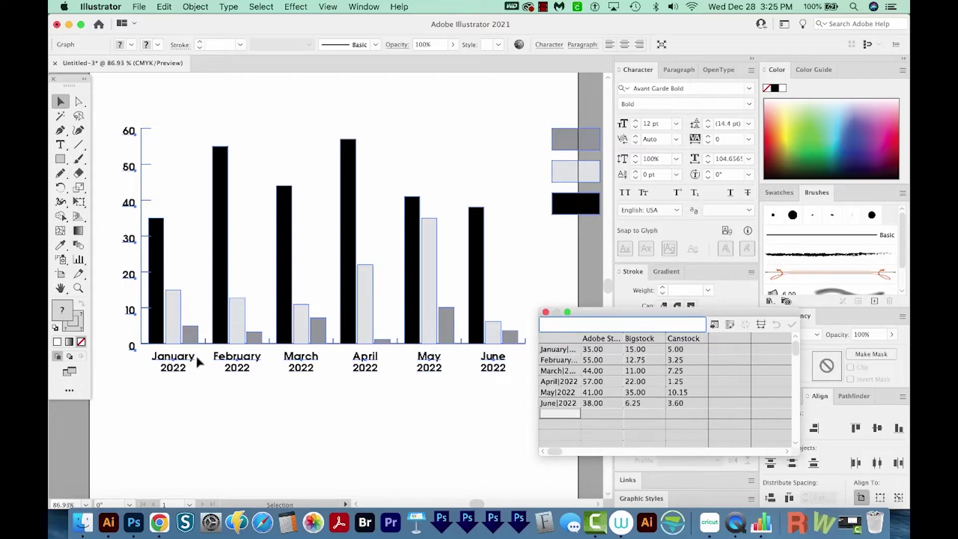
{"action": "key", "text": "super+w"}
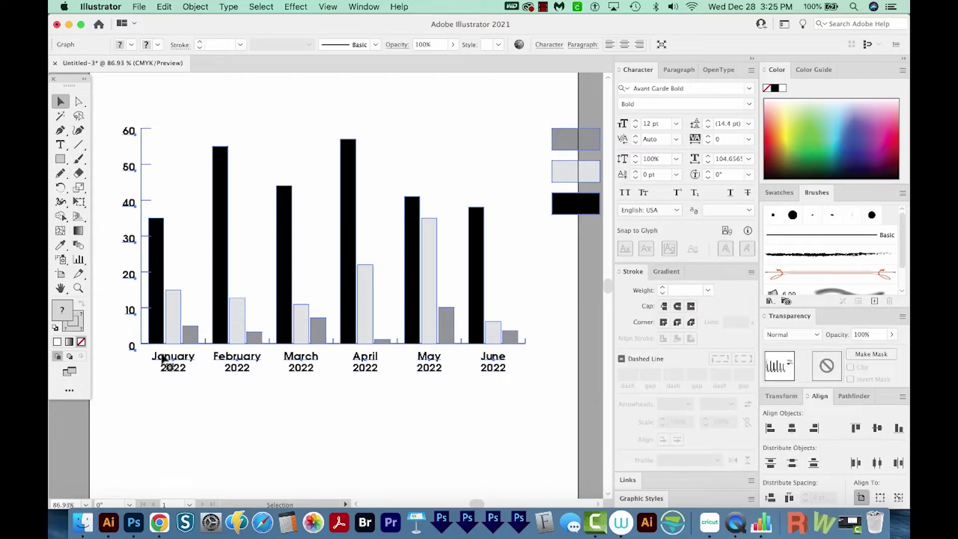
{"action": "scroll", "coordinate": [160, 360], "scroll_direction": "up", "scroll_amount": 1}
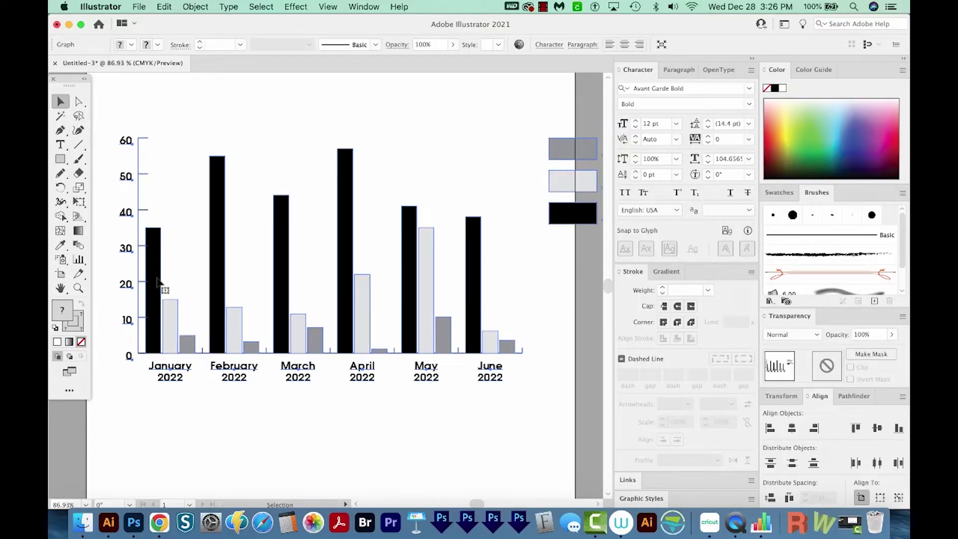
Delete the January black bar using Direct Selection.
{"action": "key", "text": "a"}
{"action": "key", "text": "ctrl+shift+a"}
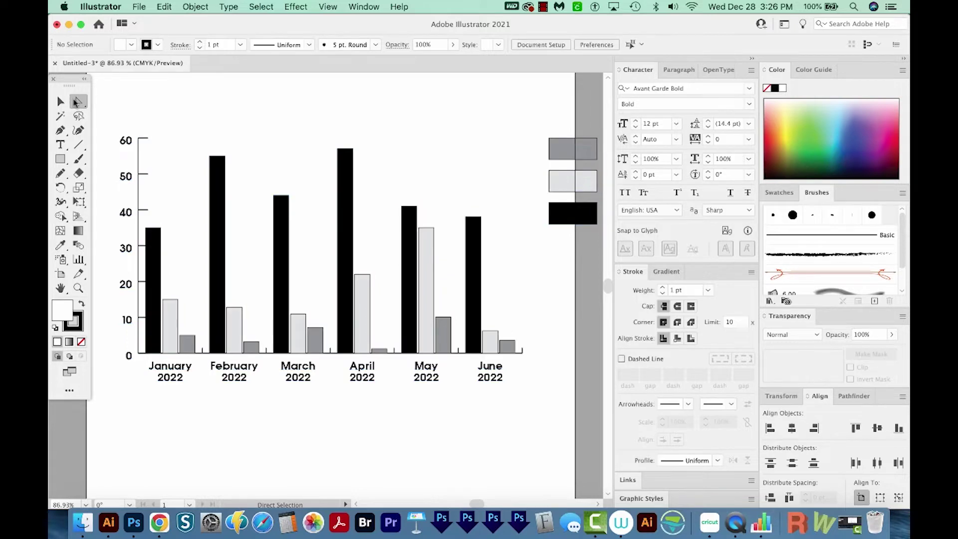
{"action": "left_click", "coordinate": [156, 274]}
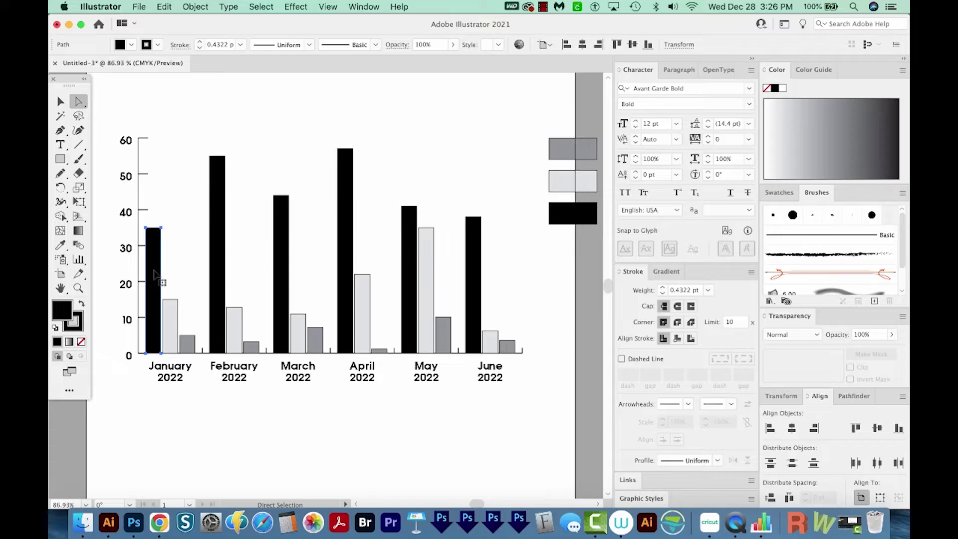
{"action": "key", "text": "Delete"}
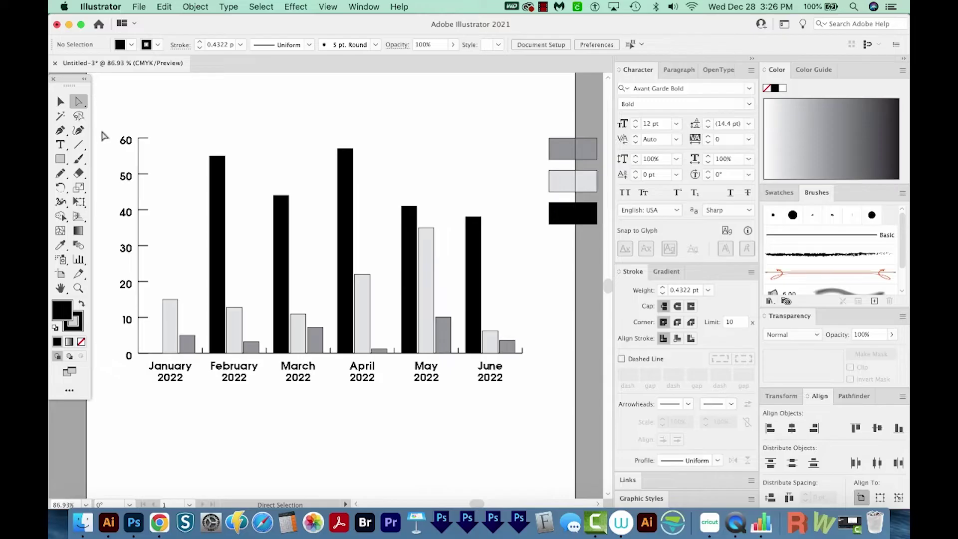
Select the vertical axis and its ticks and nudge them left.
{"action": "left_click_drag", "start_coordinate": [110, 126], "coordinate": [114, 315]}
{"action": "left_click_drag", "start_coordinate": [151, 365], "coordinate": [153, 366]}
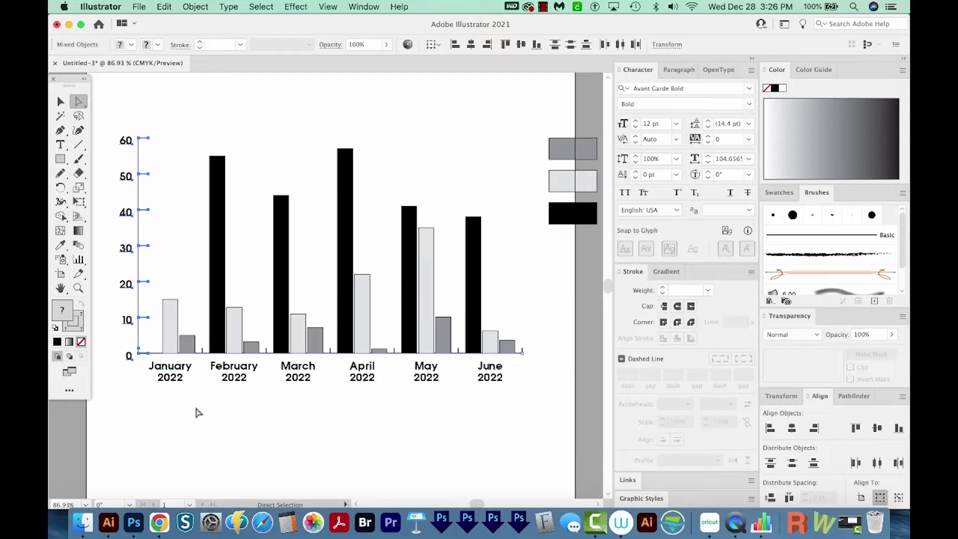
{"action": "key", "text": "shift+Left"}
{"action": "key", "text": "shift+Left"}
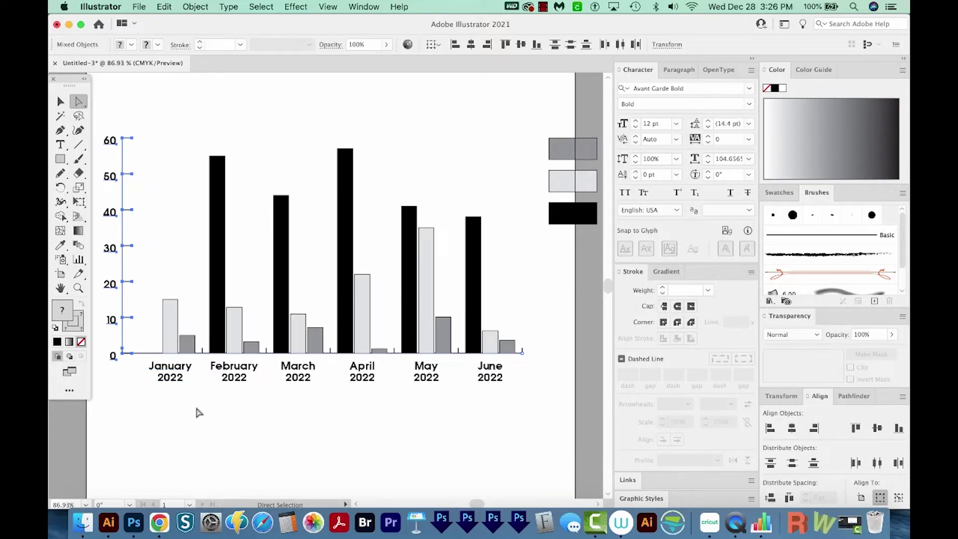
{"action": "key", "text": "Left"}
{"action": "key", "text": "Left"}
{"action": "key", "text": "Left"}
Show all hidden chart parts and select the 10–60 tick marks.
{"action": "left_click", "coordinate": [195, 6]}
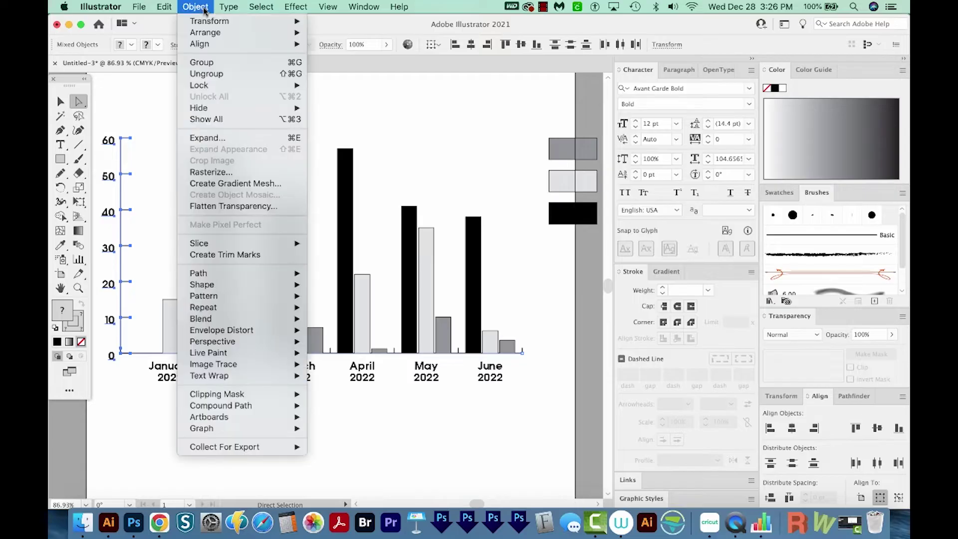
{"action": "left_click", "coordinate": [223, 119]}
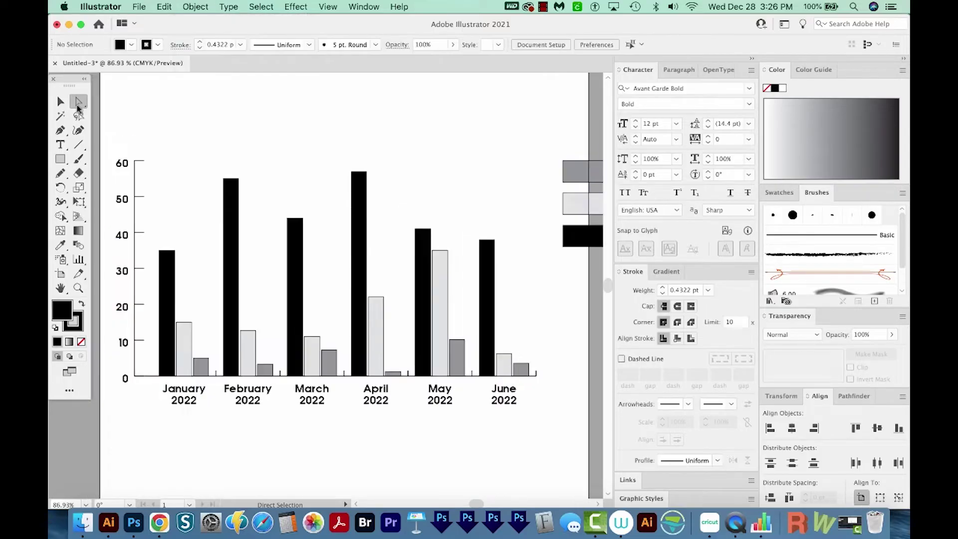
{"action": "left_click_drag", "start_coordinate": [149, 155], "coordinate": [139, 367]}
{"action": "left_click_drag", "start_coordinate": [144, 368], "coordinate": [140, 341]}
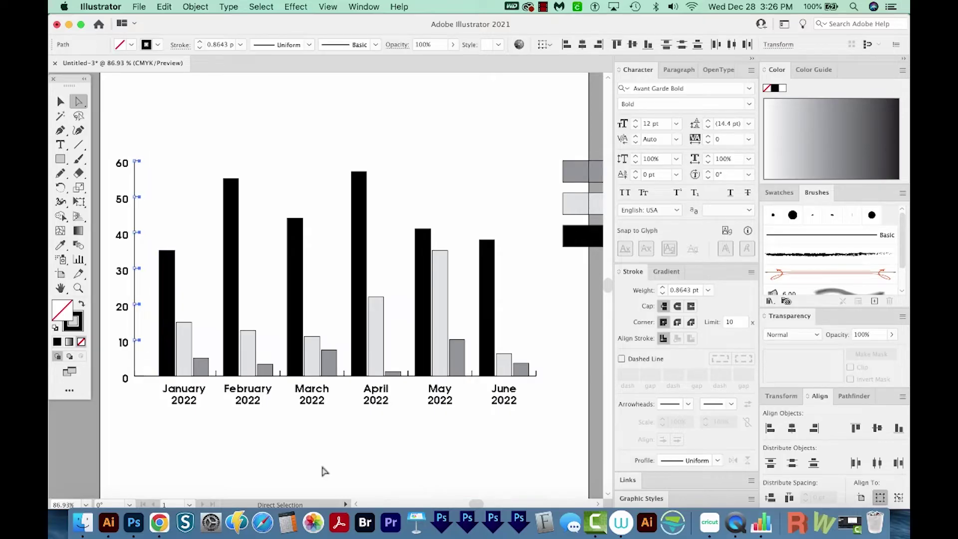
{"action": "left_click", "coordinate": [499, 448]}
{"action": "scroll", "coordinate": [499, 448], "scroll_direction": "down", "scroll_amount": 1}
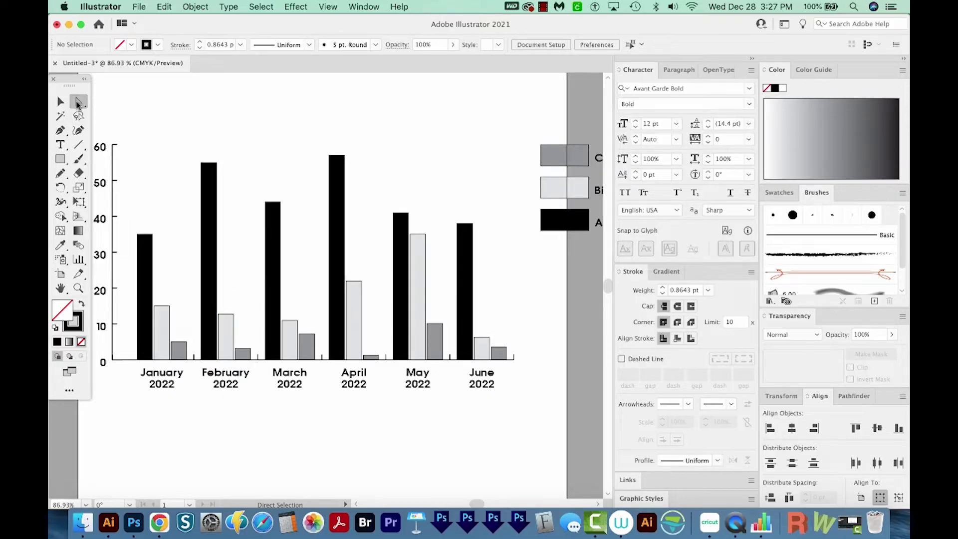
Fill the six black bars and their legend swatch with light grey.
{"action": "left_click_drag", "start_coordinate": [79, 102], "coordinate": [125, 123]}
{"action": "left_click", "coordinate": [211, 200]}
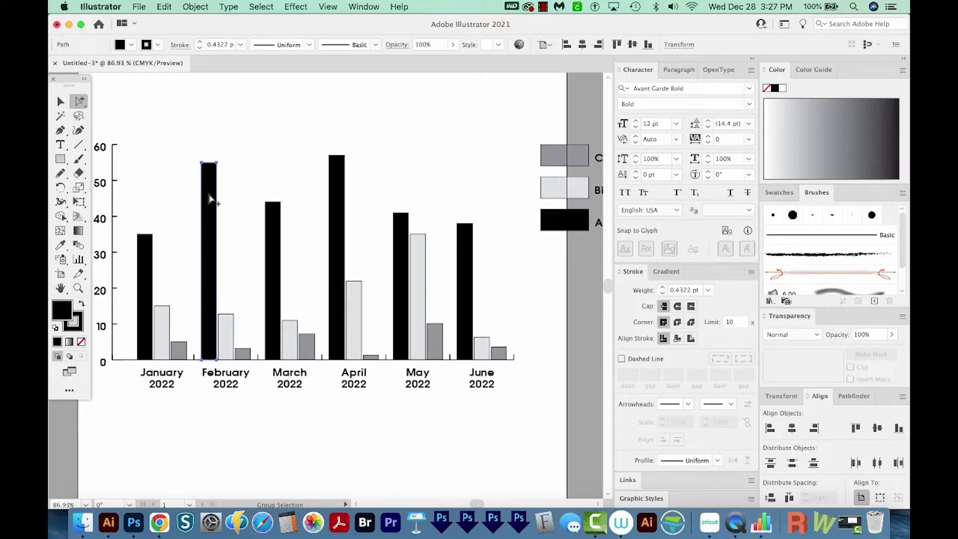
{"action": "left_click", "coordinate": [210, 199]}
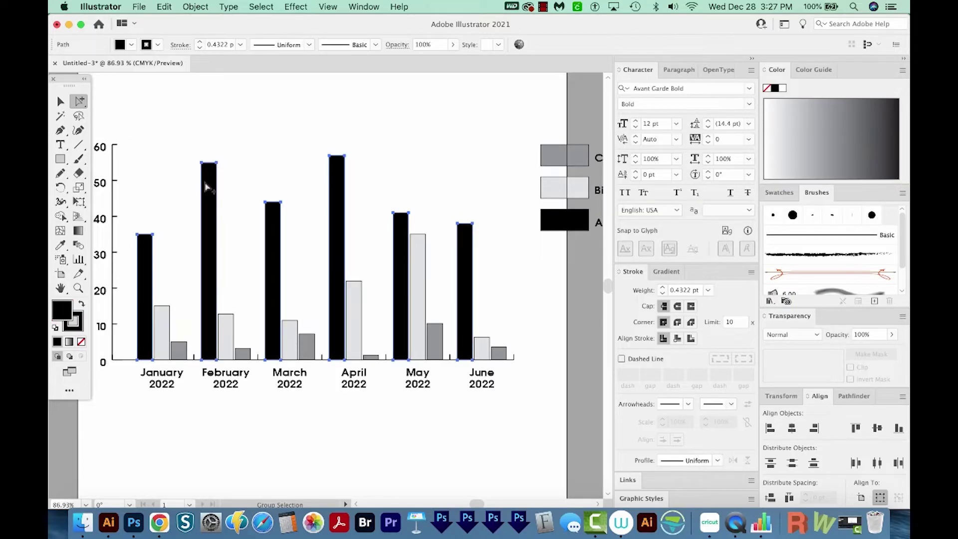
{"action": "left_click", "coordinate": [208, 187]}
{"action": "double_click", "coordinate": [61, 313]}
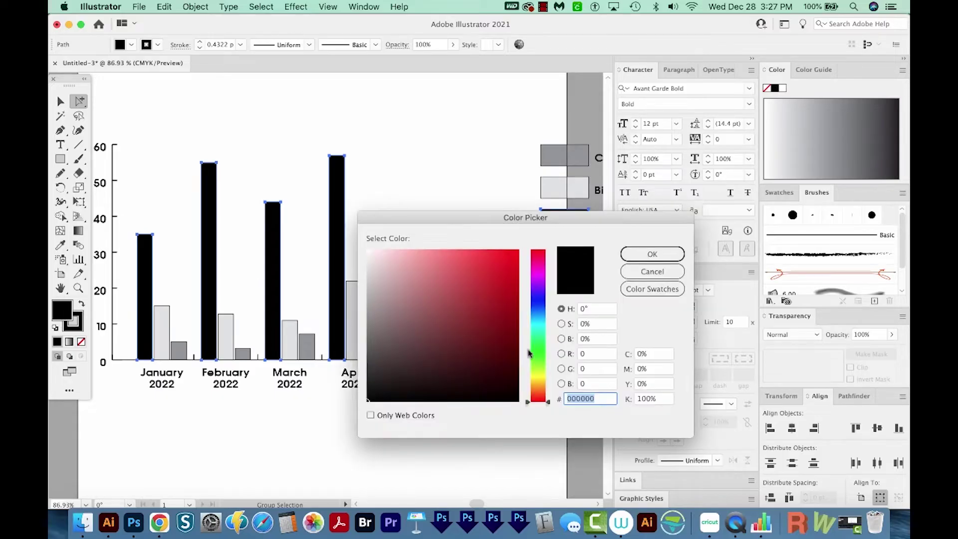
{"action": "left_click", "coordinate": [546, 348]}
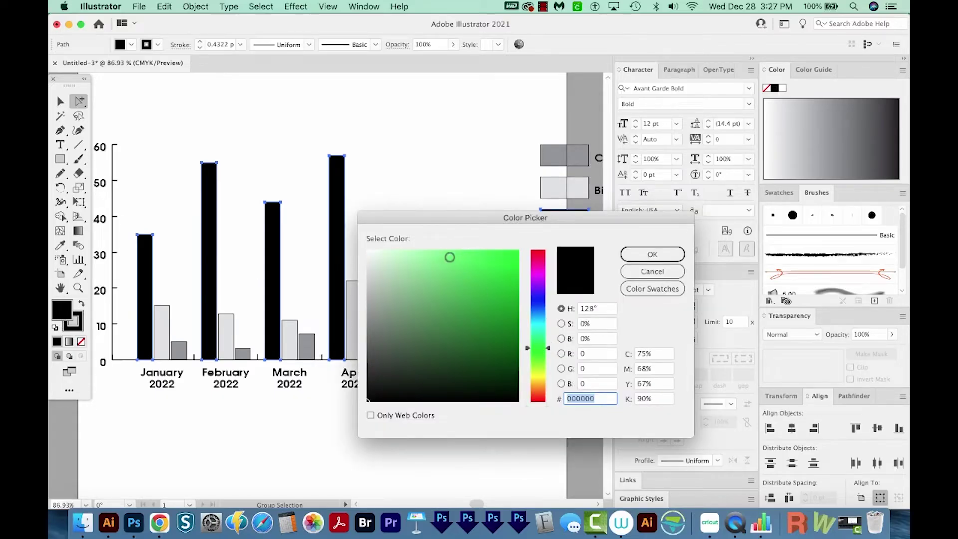
{"action": "left_click", "coordinate": [449, 257]}
{"action": "left_click", "coordinate": [652, 254]}
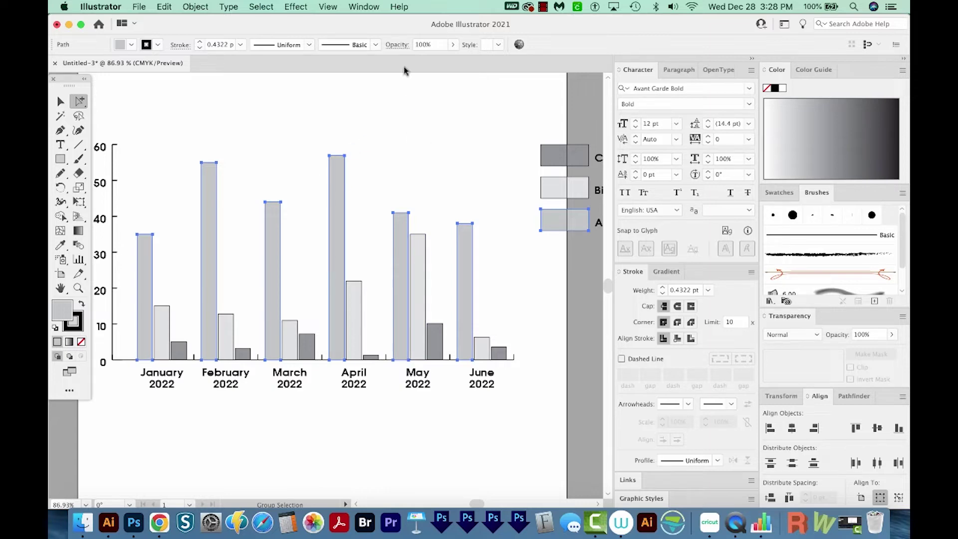
Show the Color panel in RGB and switch the document colour mode to RGB.
{"action": "left_click", "coordinate": [365, 9]}
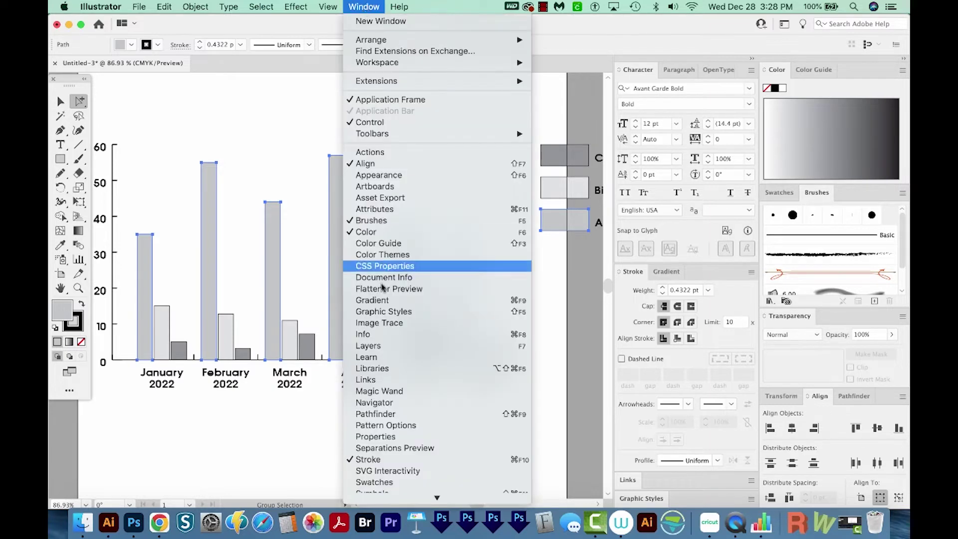
{"action": "left_click", "coordinate": [364, 253]}
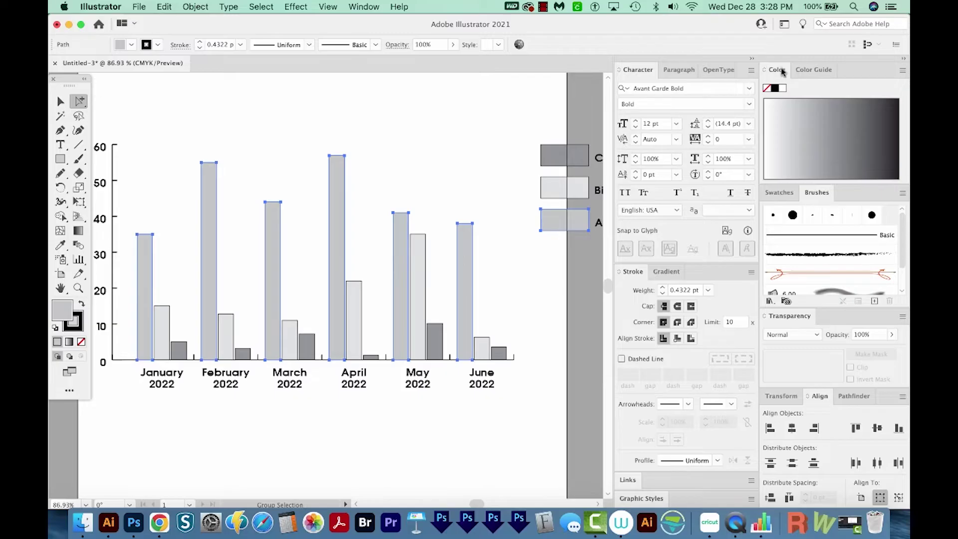
{"action": "left_click", "coordinate": [903, 71]}
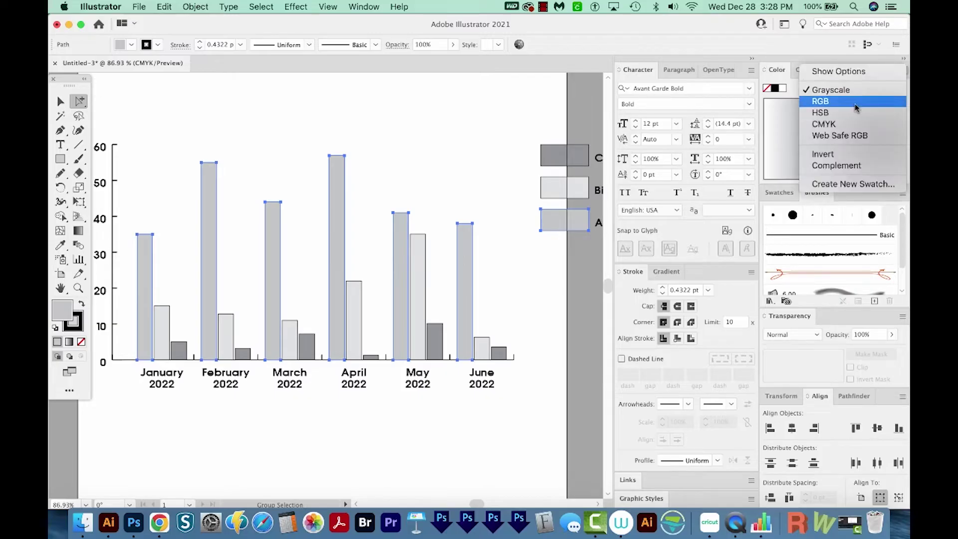
{"action": "left_click", "coordinate": [821, 102]}
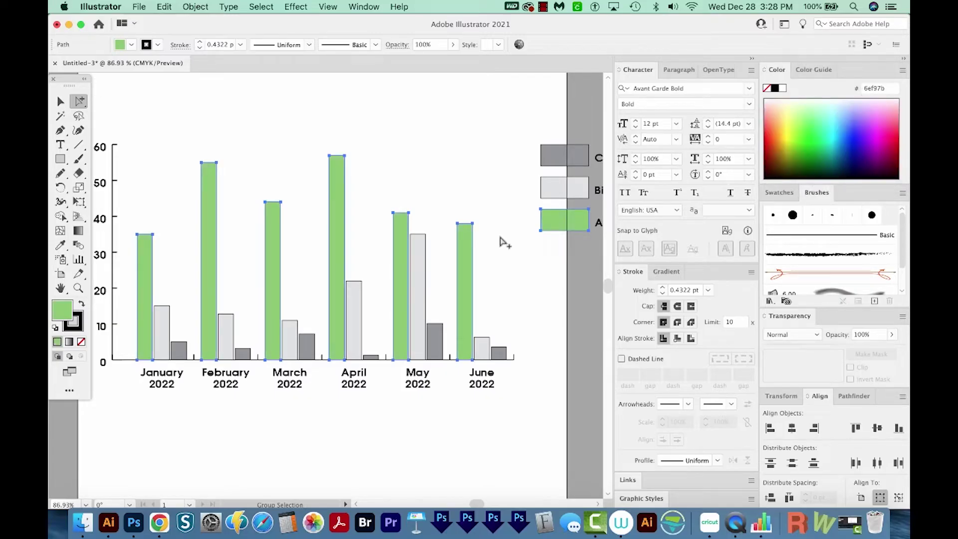
{"action": "left_click", "coordinate": [140, 9]}
{"action": "mouse_move", "coordinate": [182, 288]}
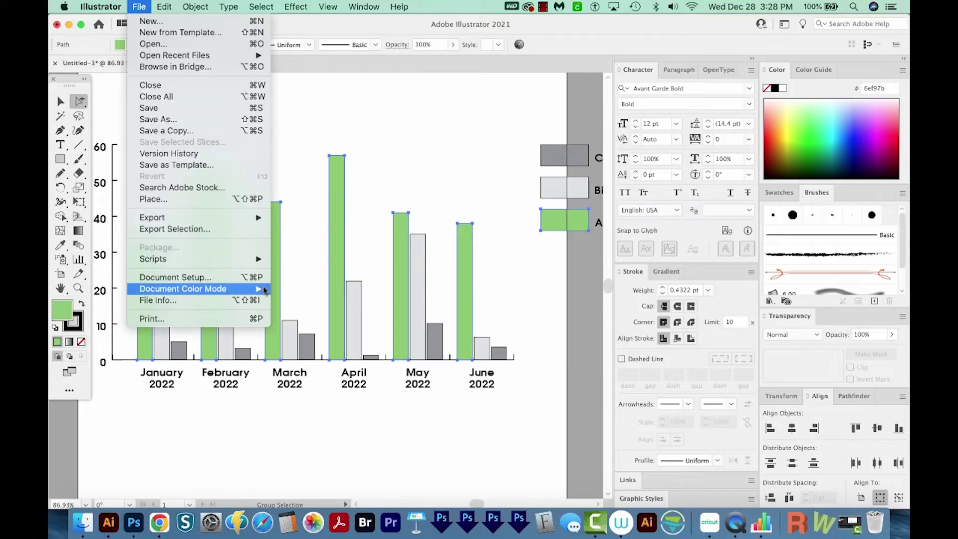
{"action": "left_click", "coordinate": [293, 300]}
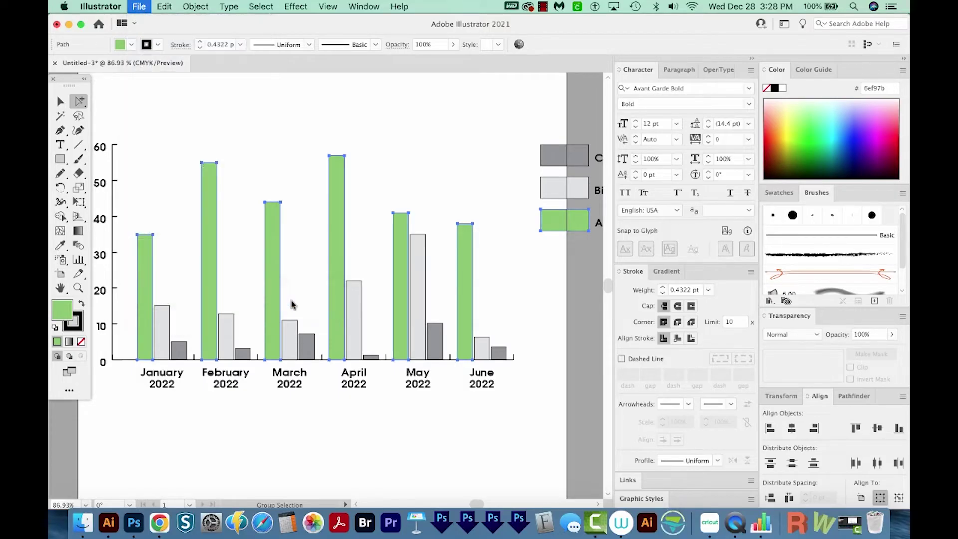
Fill the tallest bars and legend swatch with green 9eed70, then deselect.
{"action": "double_click", "coordinate": [62, 308]}
{"action": "type", "text": "9eed70"}
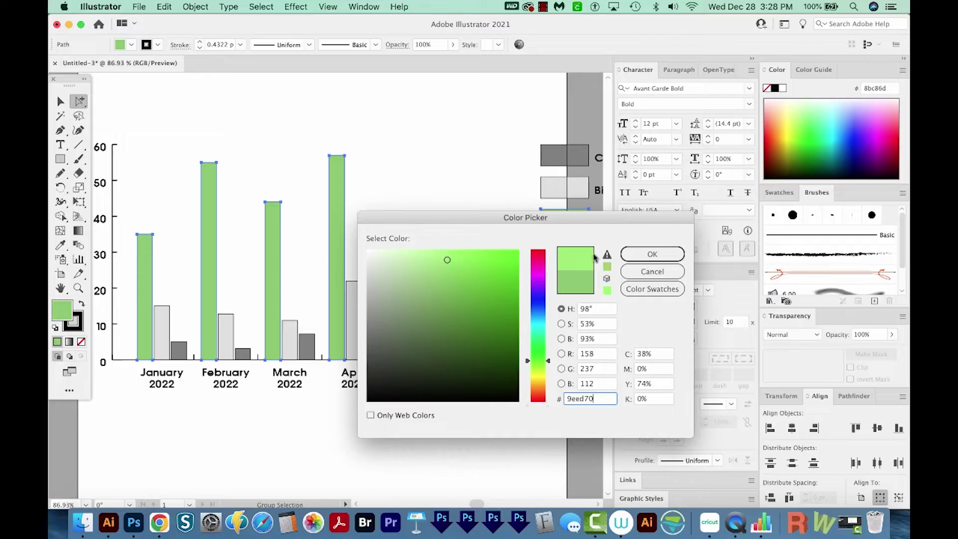
{"action": "key", "text": "Return"}
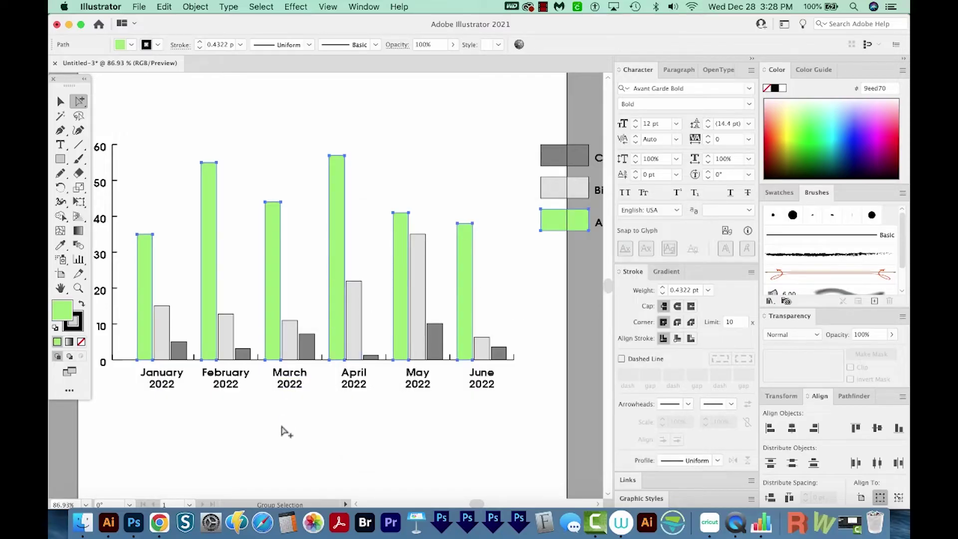
{"action": "left_click", "coordinate": [285, 430]}
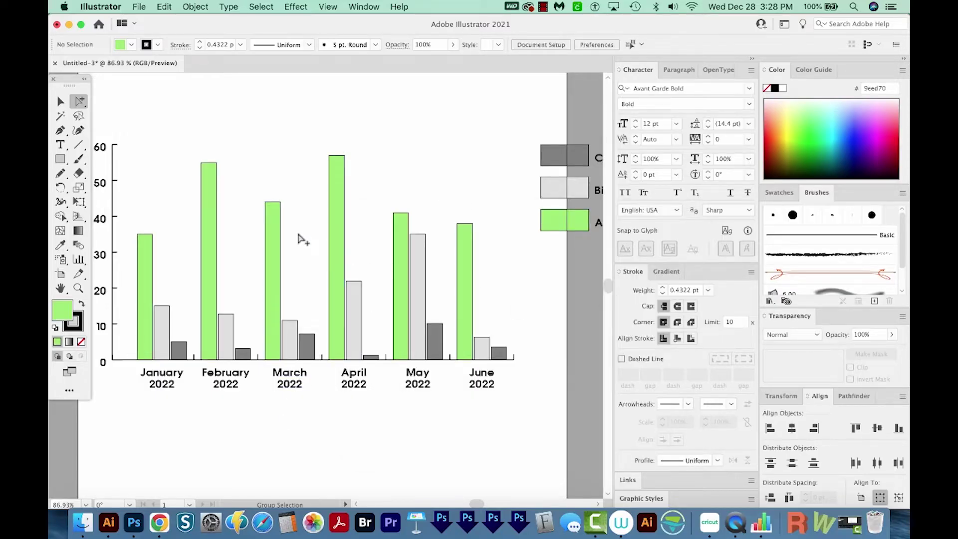
Undo the green fill and RGB switch, then select the February bar and zoom out.
{"action": "key", "text": "super+z"}
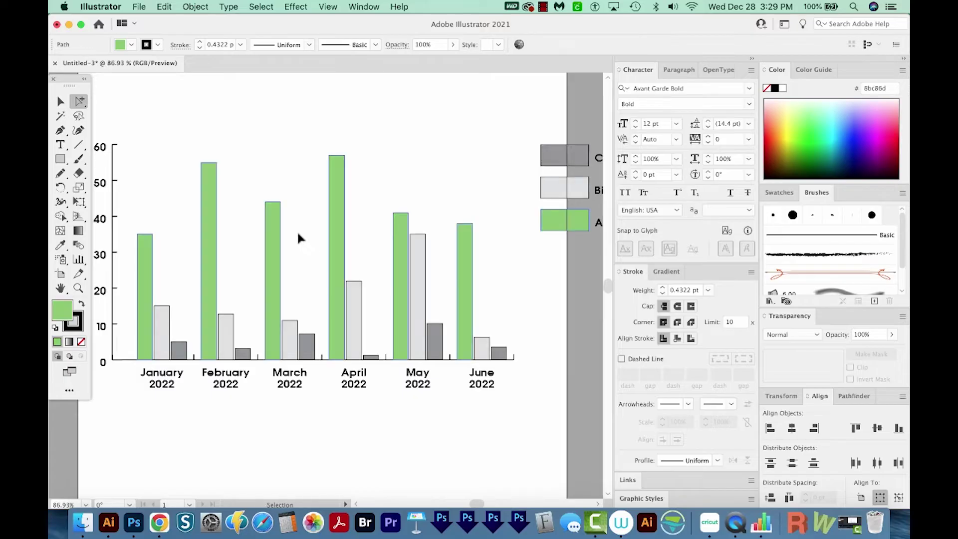
{"action": "key", "text": "super+z"}
{"action": "key", "text": "super+z"}
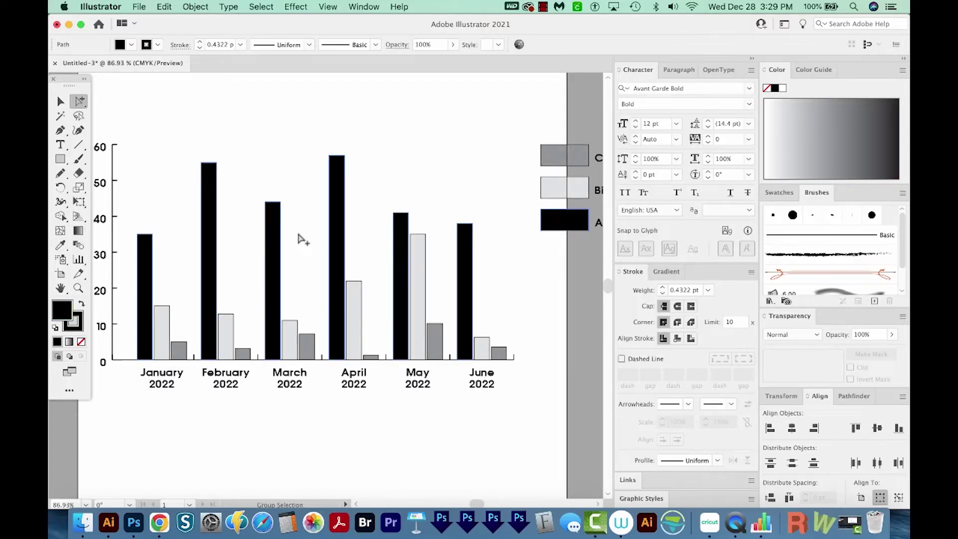
{"action": "scroll", "coordinate": [298, 237], "scroll_direction": "left", "scroll_amount": 3}
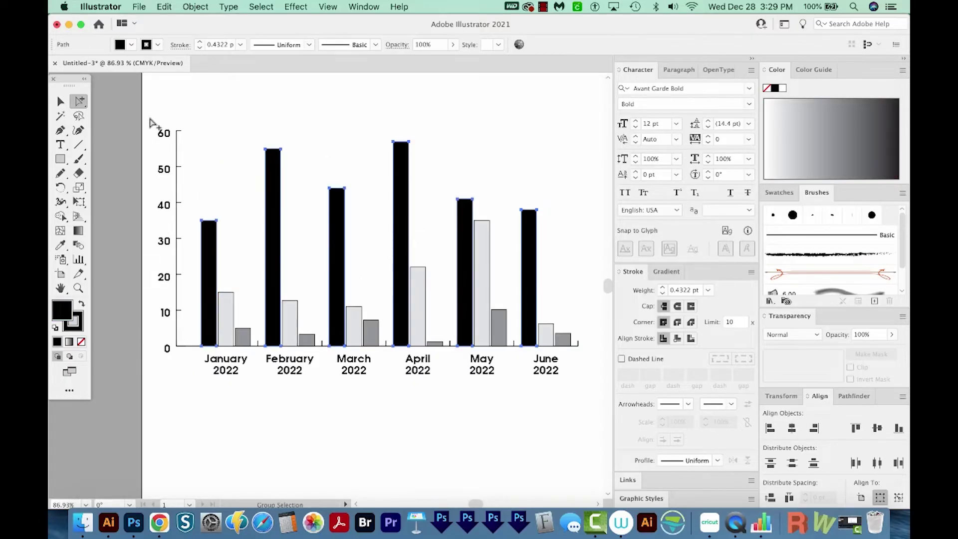
{"action": "left_click_drag", "start_coordinate": [157, 123], "coordinate": [213, 184]}
{"action": "left_click", "coordinate": [225, 217]}
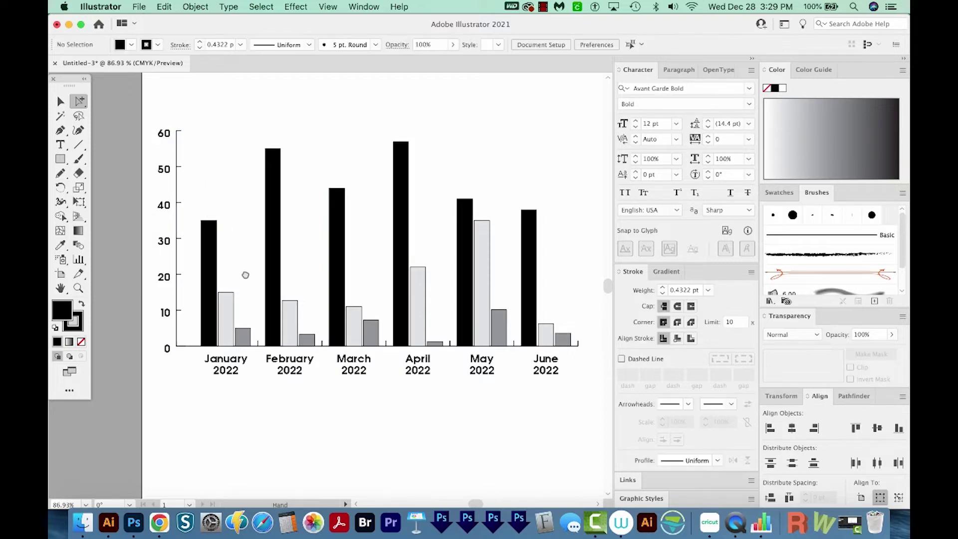
{"action": "left_click_drag", "start_coordinate": [246, 274], "coordinate": [195, 293]}
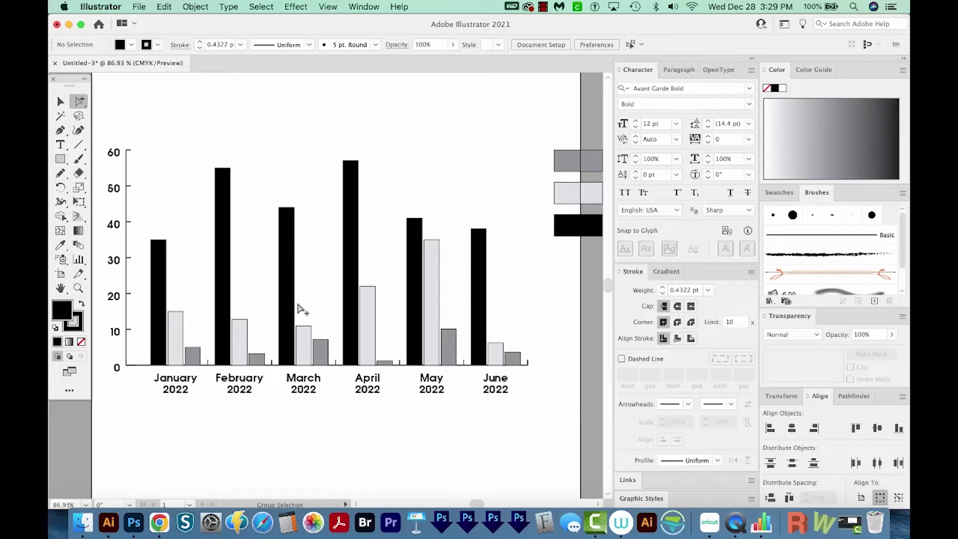
{"action": "left_click", "coordinate": [223, 314]}
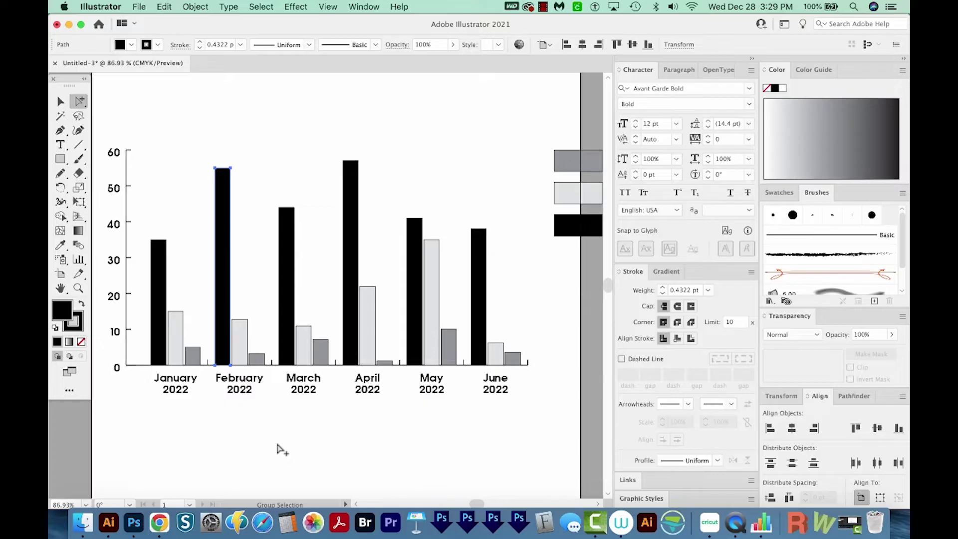
{"action": "key", "text": "super+minus"}
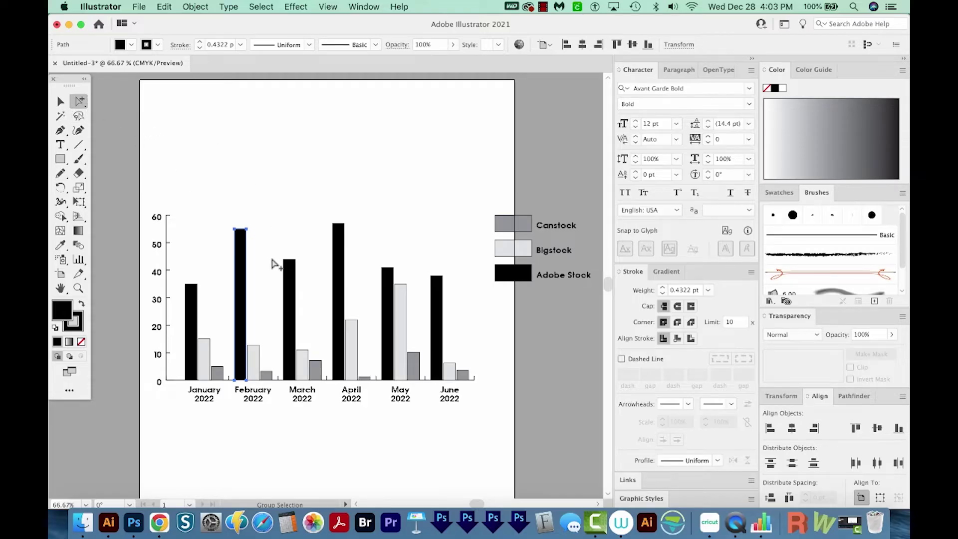
{"action": "scroll", "coordinate": [175, 282], "scroll_direction": "down", "scroll_amount": 1}
{"action": "scroll", "coordinate": [175, 281], "scroll_direction": "right", "scroll_amount": 1}
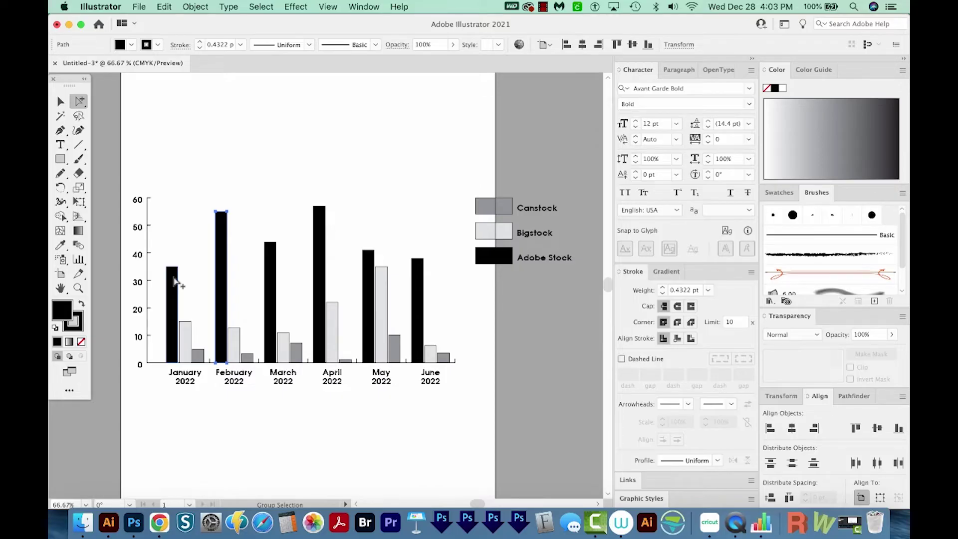
Drag a small grey Canstock bar below the chart, under the April label.
{"action": "left_click", "coordinate": [446, 362]}
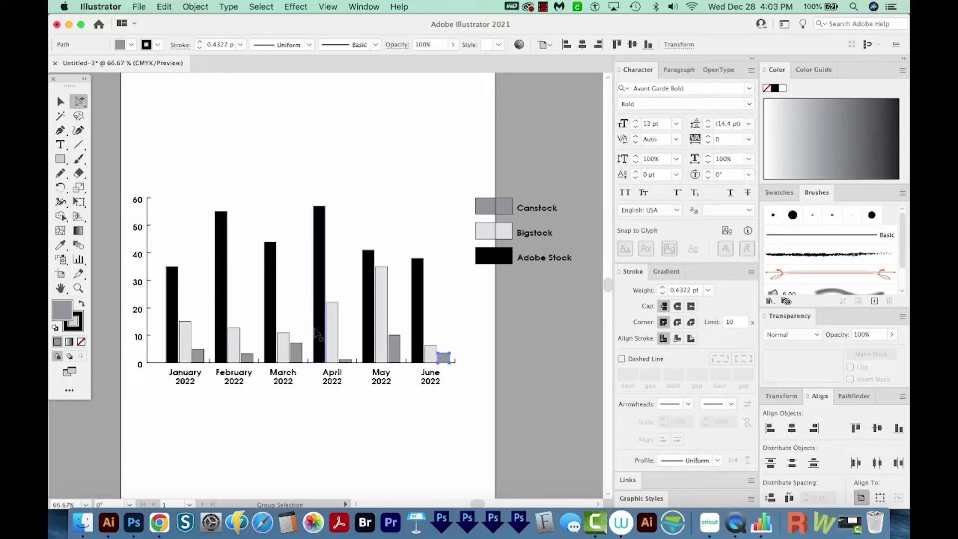
{"action": "left_click", "coordinate": [325, 286]}
{"action": "key", "text": "v"}
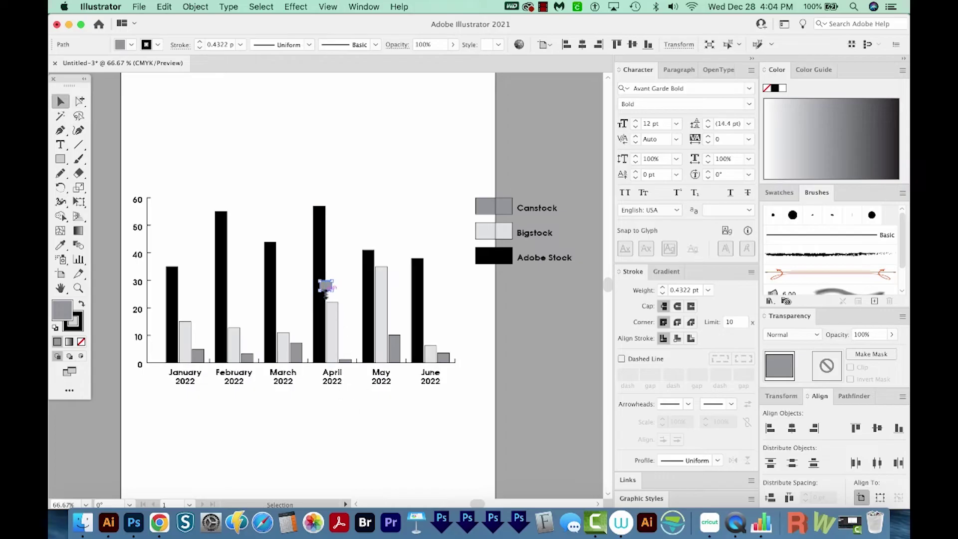
{"action": "left_click_drag", "start_coordinate": [326, 286], "coordinate": [331, 416]}
Add a bold '%00' text label and size it to fit onto the grey rectangle.
{"action": "left_click_drag", "start_coordinate": [289, 385], "coordinate": [402, 472]}
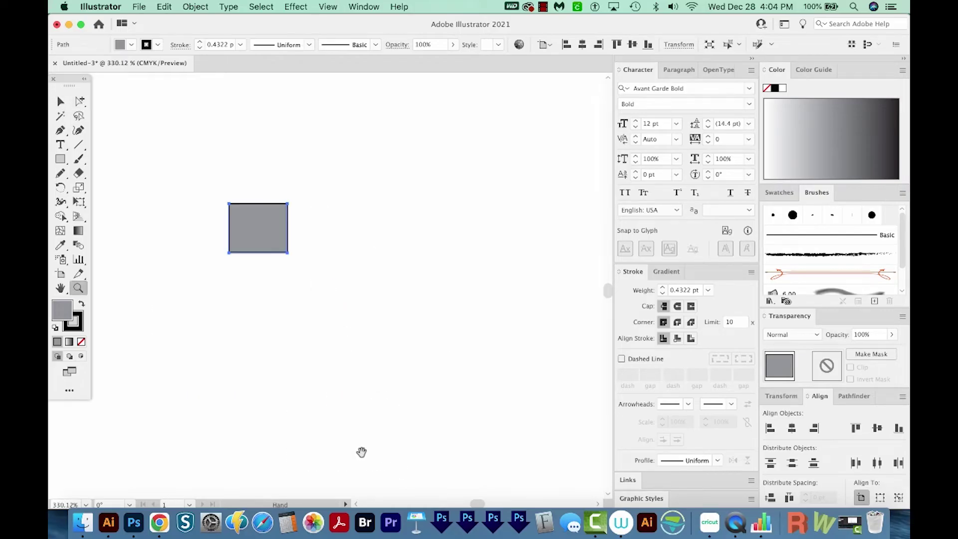
{"action": "scroll", "coordinate": [361, 451], "scroll_direction": "up", "scroll_amount": 3}
{"action": "scroll", "coordinate": [361, 451], "scroll_direction": "left", "scroll_amount": 3}
{"action": "key", "text": "t"}
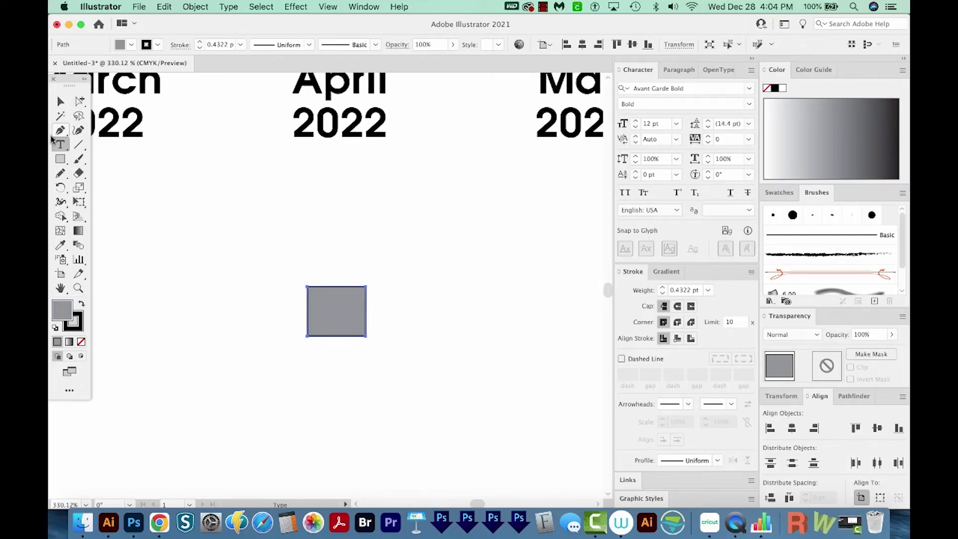
{"action": "left_click", "coordinate": [318, 256]}
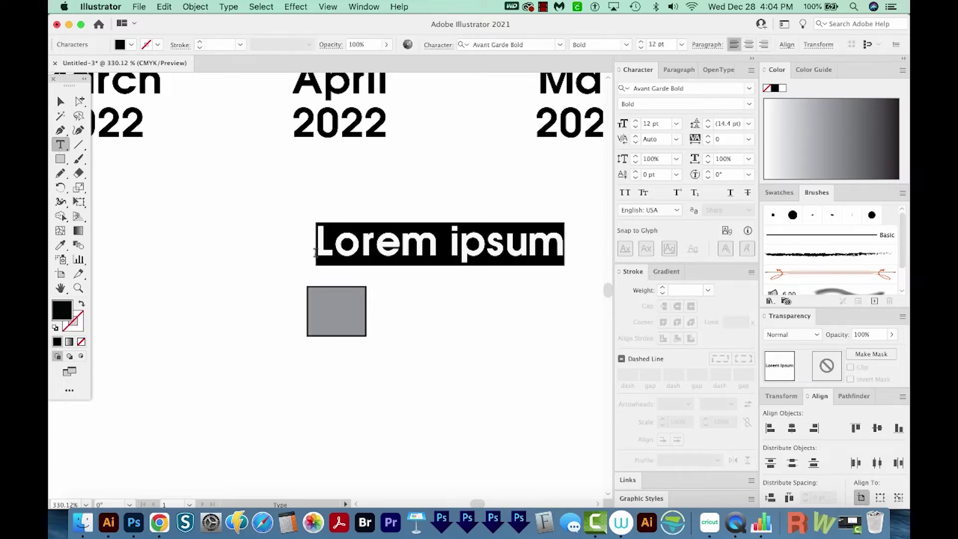
{"action": "type", "text": "%"}
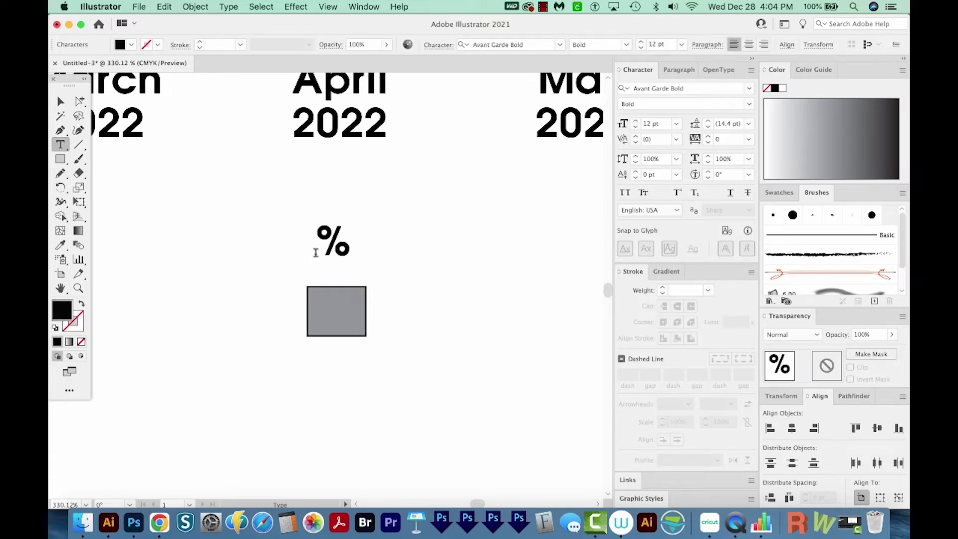
{"action": "type", "text": "00"}
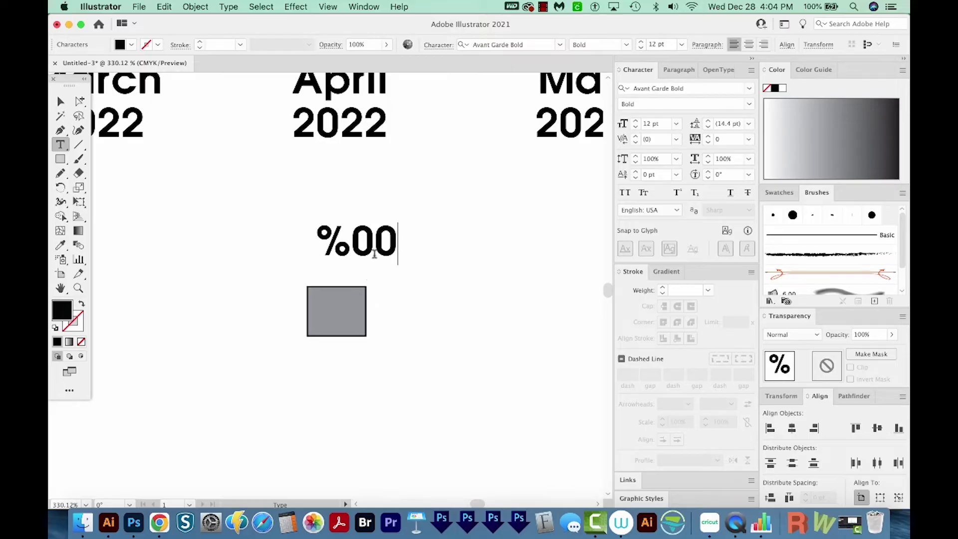
{"action": "left_click", "coordinate": [61, 101]}
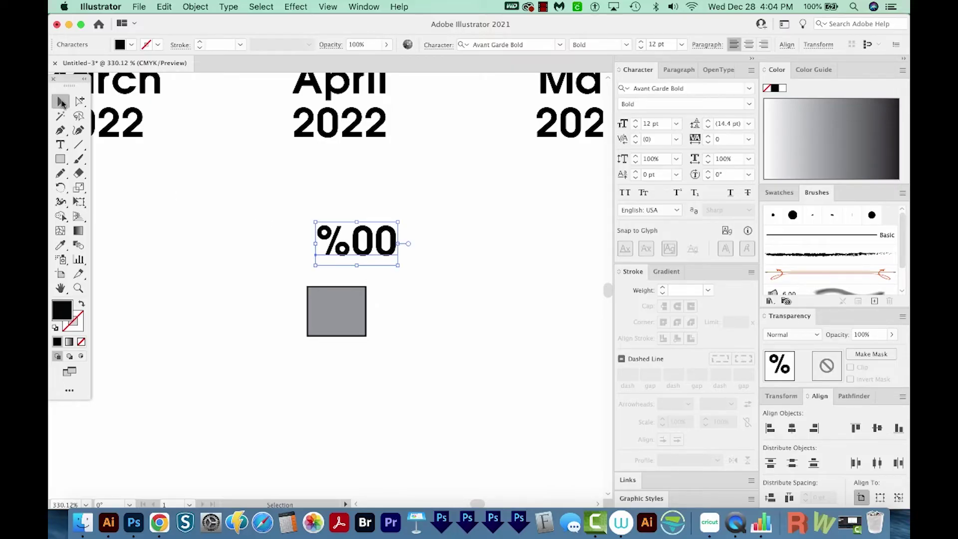
{"action": "left_click_drag", "start_coordinate": [376, 253], "coordinate": [376, 326]}
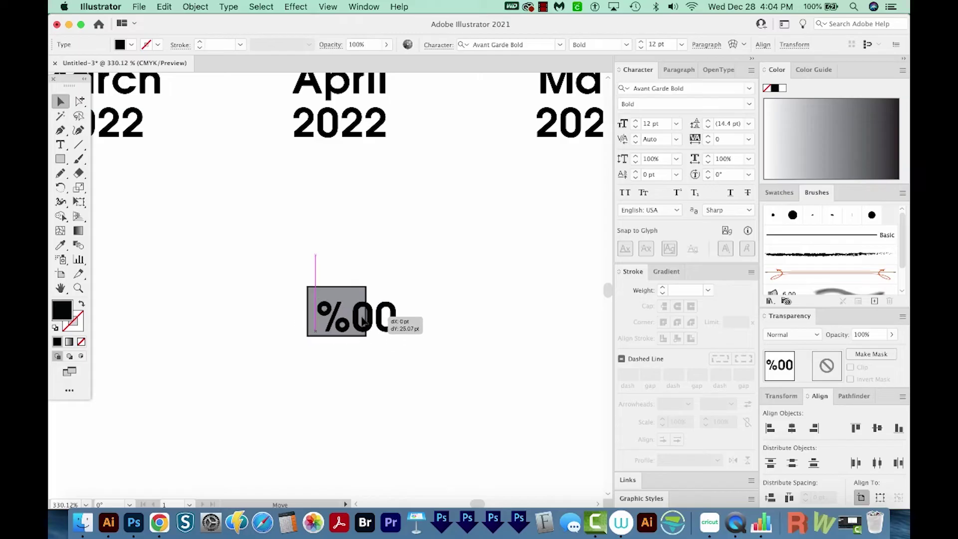
{"action": "left_click_drag", "start_coordinate": [397, 339], "coordinate": [361, 318]}
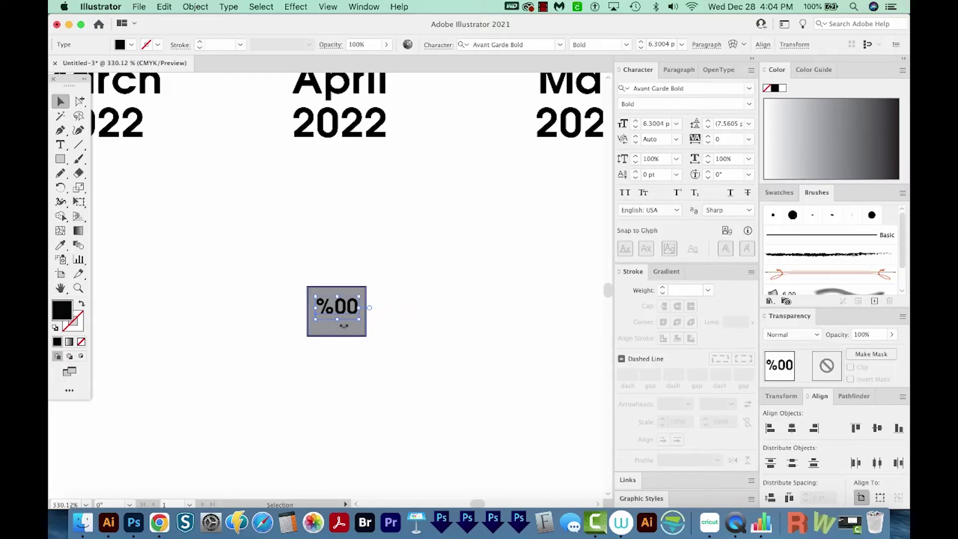
{"action": "key", "text": "ctrl+shift+c"}
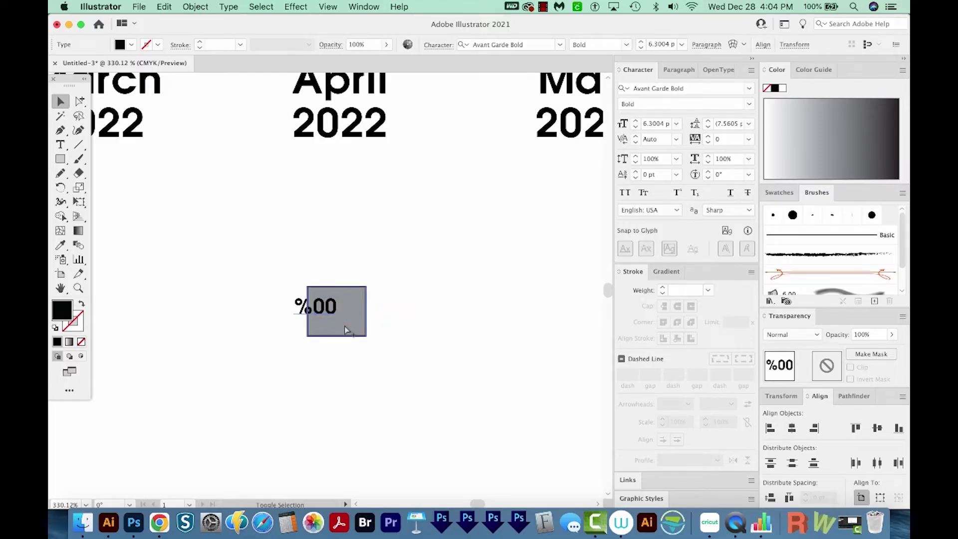
Centre the %00 label on the grey box with Horizontal Align Center.
{"action": "left_click", "coordinate": [346, 329]}
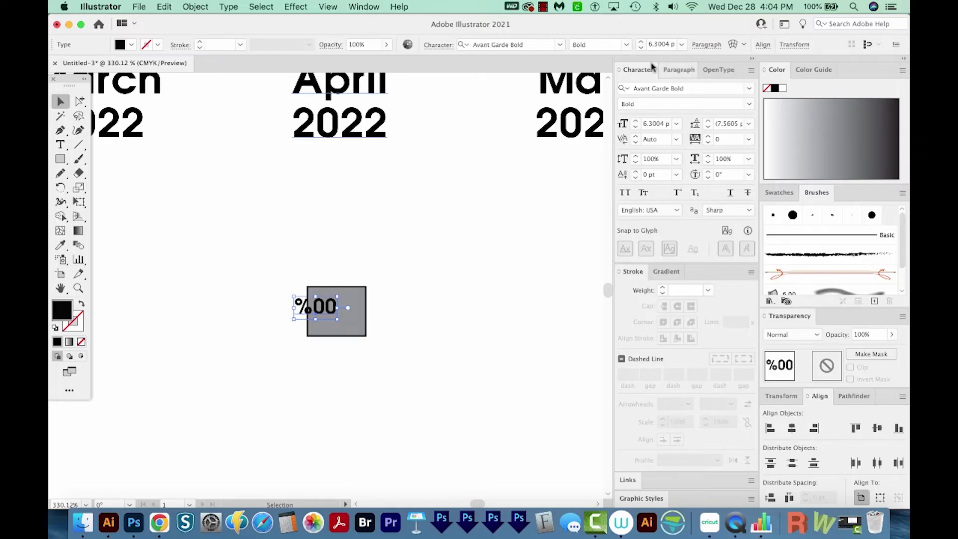
{"action": "left_click", "coordinate": [670, 70]}
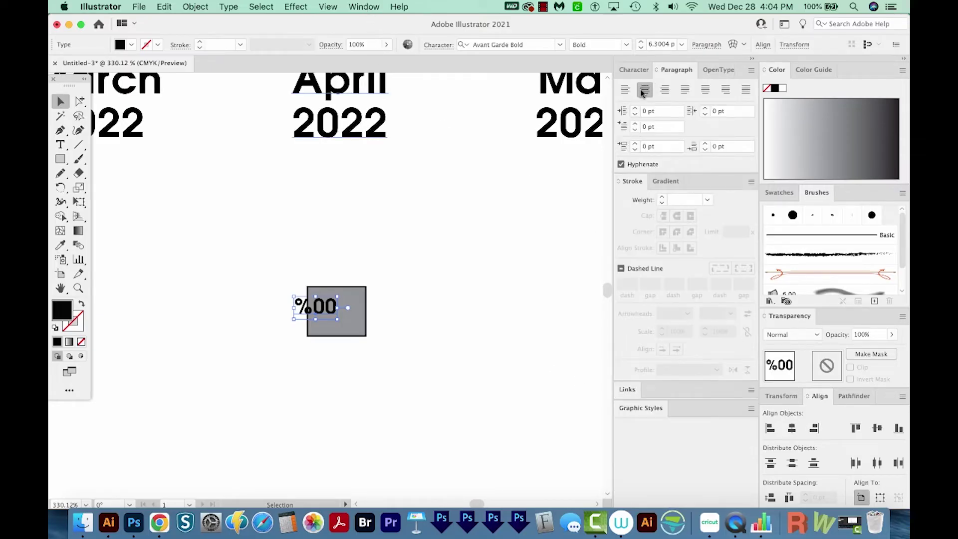
{"action": "left_click_drag", "start_coordinate": [397, 269], "coordinate": [277, 385]}
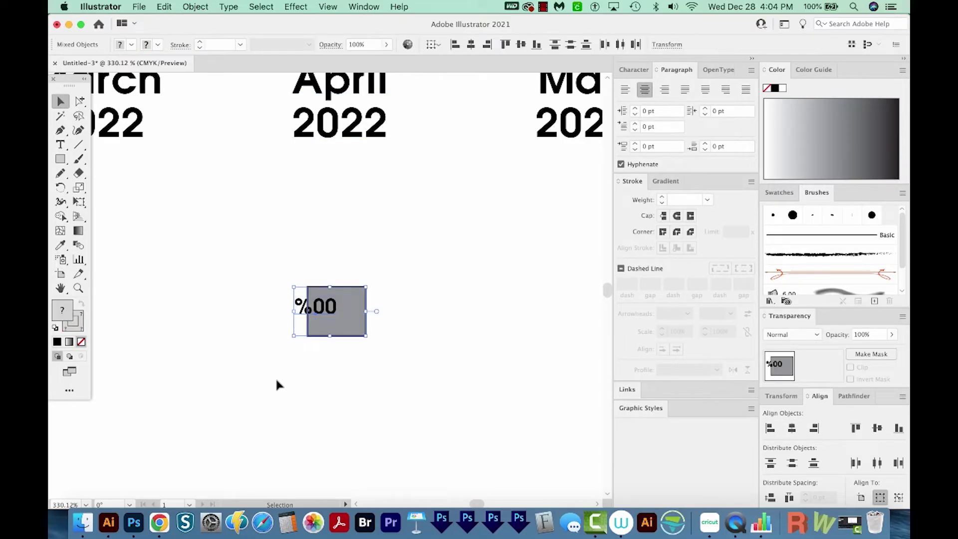
{"action": "left_click", "coordinate": [791, 427]}
{"action": "left_click", "coordinate": [340, 333]}
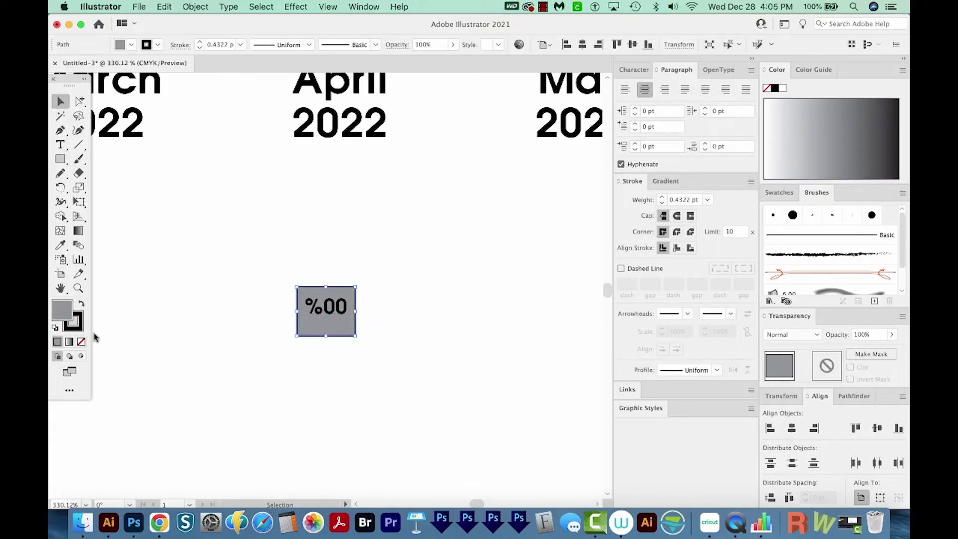
Set the box's stroke to None and its fill to green 89ea50, with the Color panel in RGB.
{"action": "left_click", "coordinate": [74, 324]}
{"action": "left_click", "coordinate": [81, 342]}
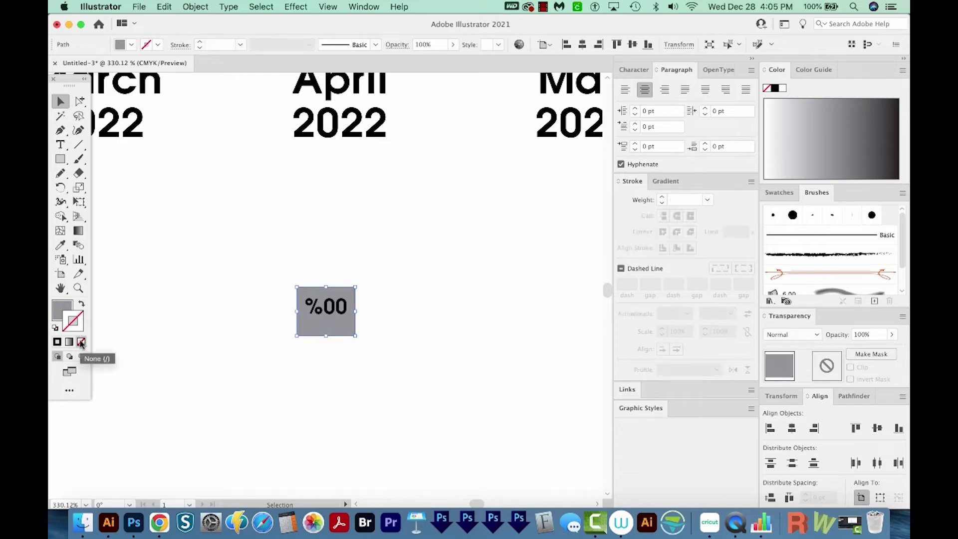
{"action": "double_click", "coordinate": [63, 311]}
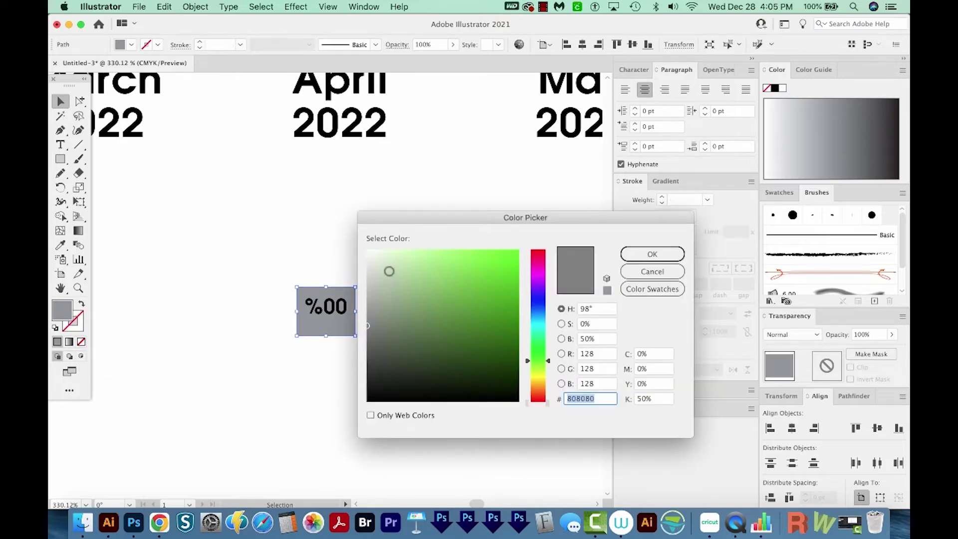
{"action": "left_click", "coordinate": [466, 262]}
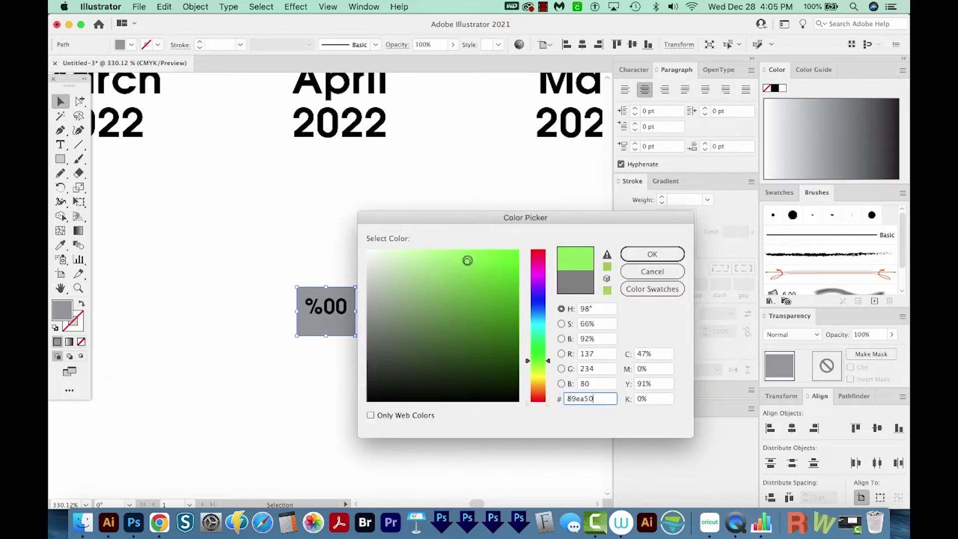
{"action": "left_click", "coordinate": [637, 257]}
{"action": "left_click", "coordinate": [905, 72]}
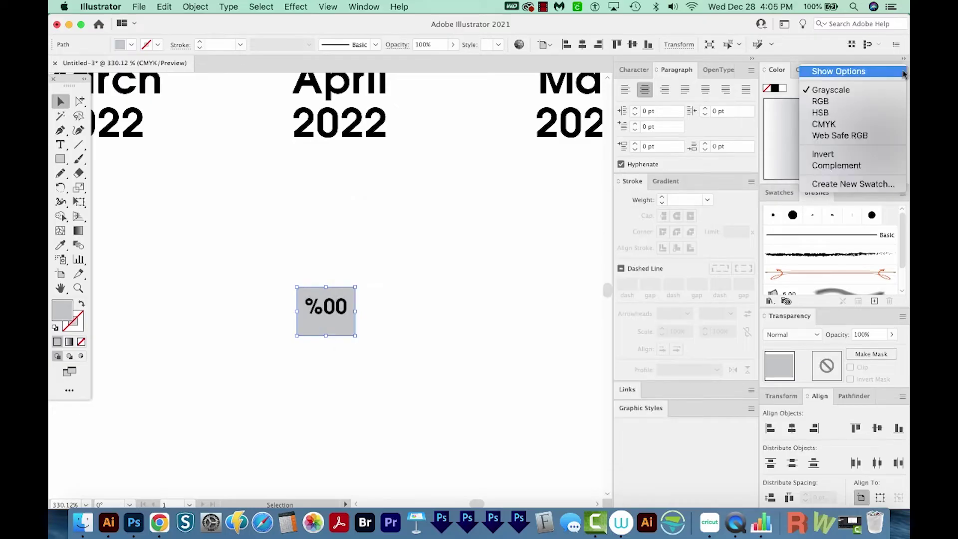
{"action": "left_click", "coordinate": [870, 105]}
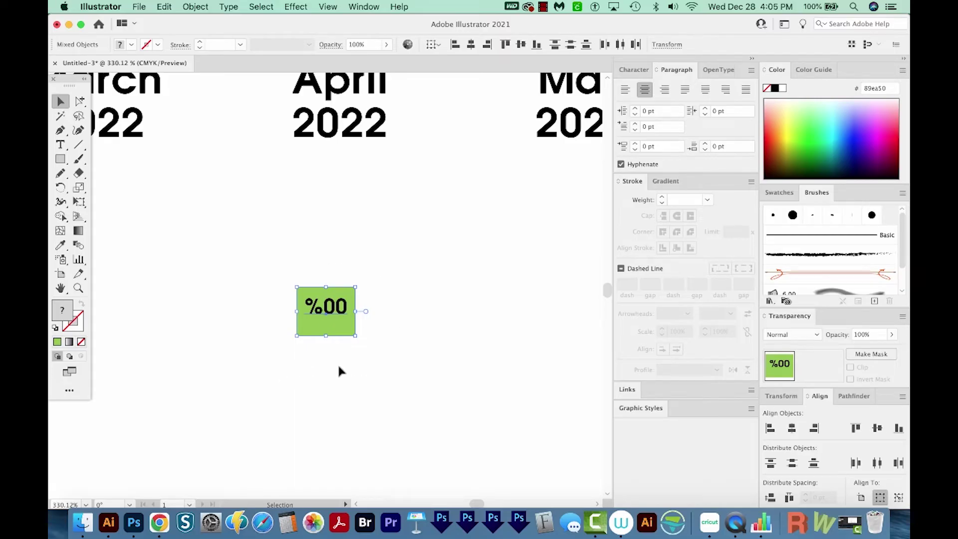
Define the %00 text and green box as a new graph design via Object > Graph > Design.
{"action": "left_click", "coordinate": [196, 7]}
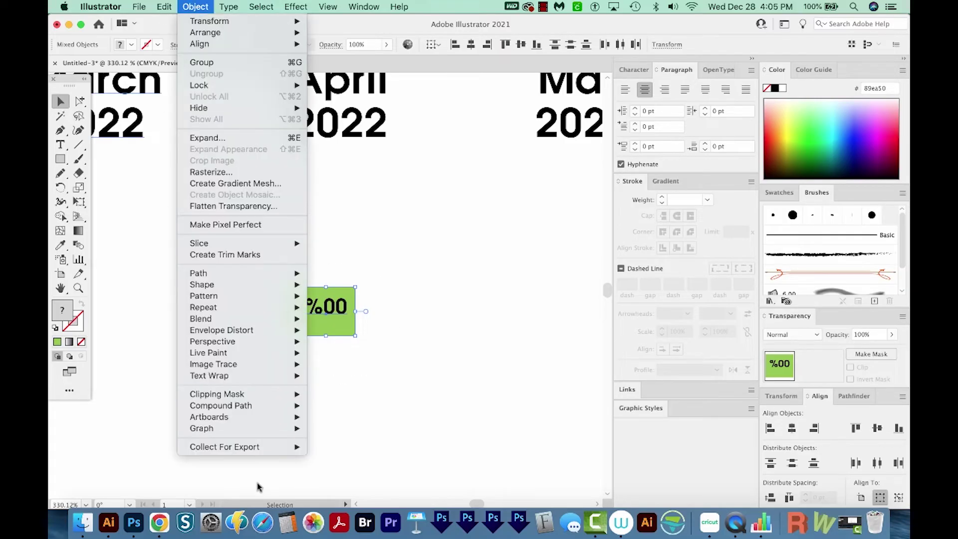
{"action": "mouse_move", "coordinate": [201, 428]}
{"action": "left_click", "coordinate": [326, 455]}
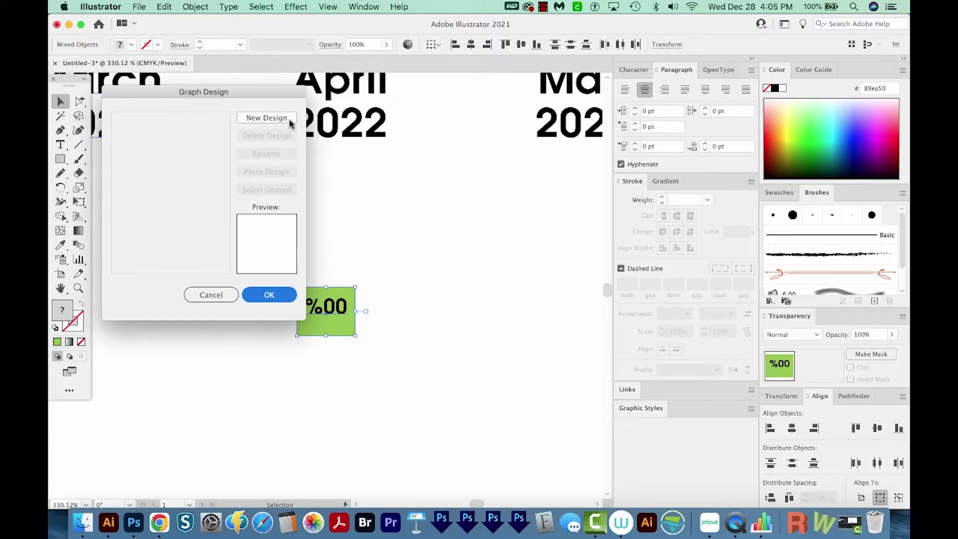
{"action": "left_click", "coordinate": [266, 119]}
{"action": "left_click", "coordinate": [279, 300]}
{"action": "key", "text": "super+1"}
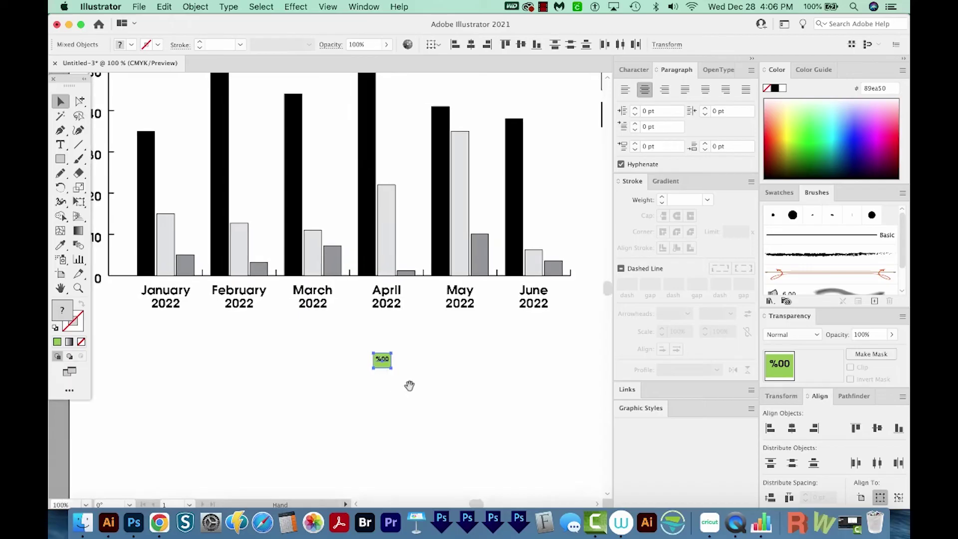
{"action": "key", "text": "space"}
Use Group Selection on the June dark-grey bar to select the entire Canstock series.
{"action": "left_click", "coordinate": [382, 362]}
{"action": "key", "text": "g"}
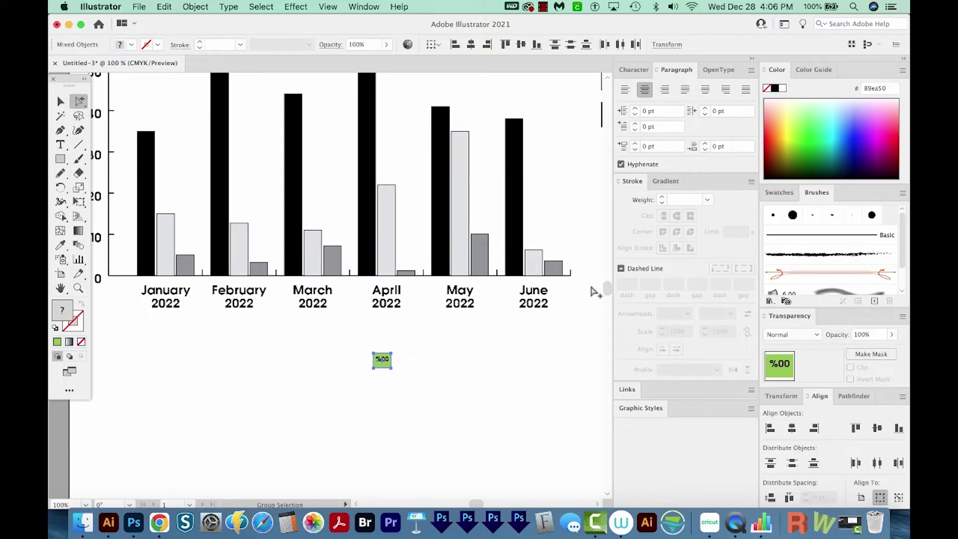
{"action": "left_click", "coordinate": [557, 271]}
{"action": "left_click", "coordinate": [557, 272]}
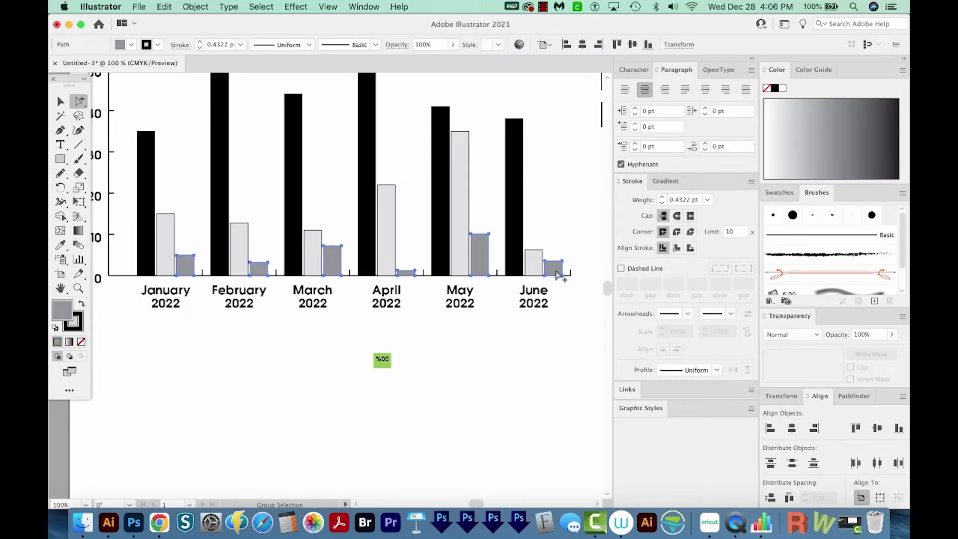
{"action": "scroll", "coordinate": [556, 272], "scroll_direction": "up", "scroll_amount": 3}
{"action": "scroll", "coordinate": [556, 272], "scroll_direction": "right", "scroll_amount": 4}
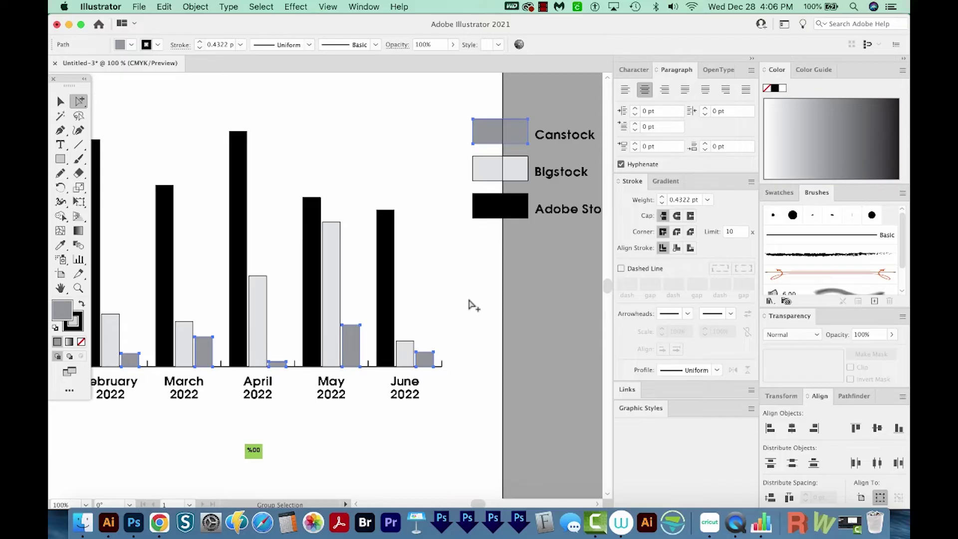
Apply the new %00 design to the Canstock columns with Column Type set to Sliding.
{"action": "left_click", "coordinate": [197, 8]}
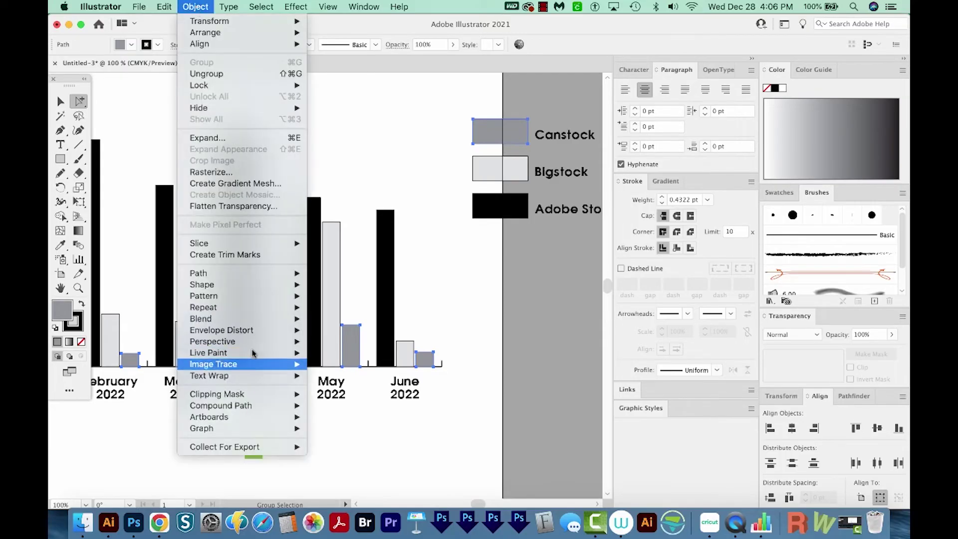
{"action": "mouse_move", "coordinate": [202, 428]}
{"action": "left_click", "coordinate": [340, 466]}
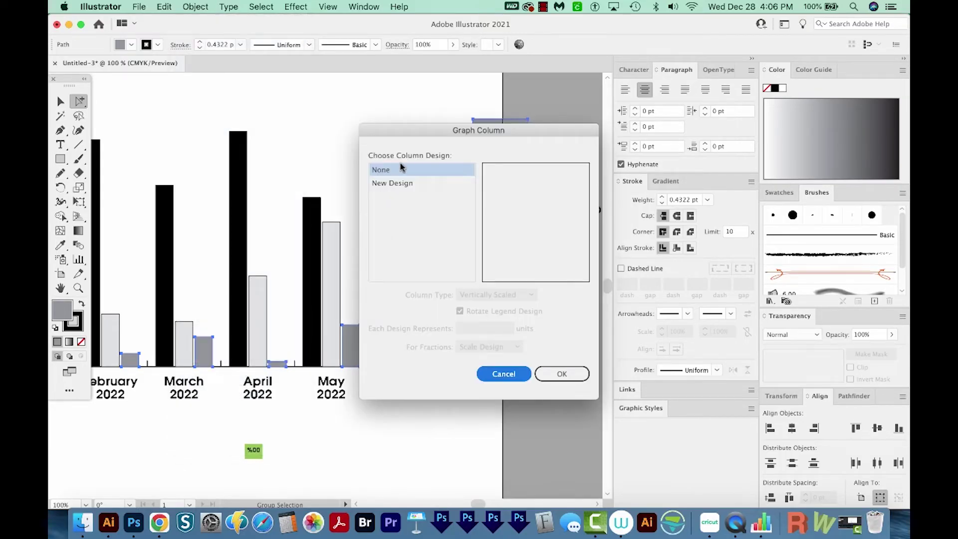
{"action": "left_click", "coordinate": [395, 184]}
{"action": "left_click", "coordinate": [508, 295]}
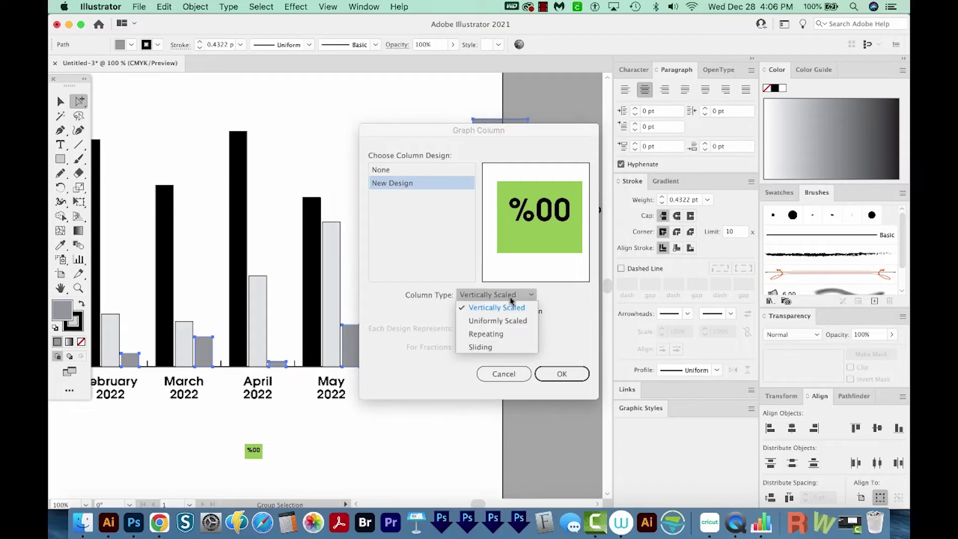
{"action": "left_click", "coordinate": [482, 346]}
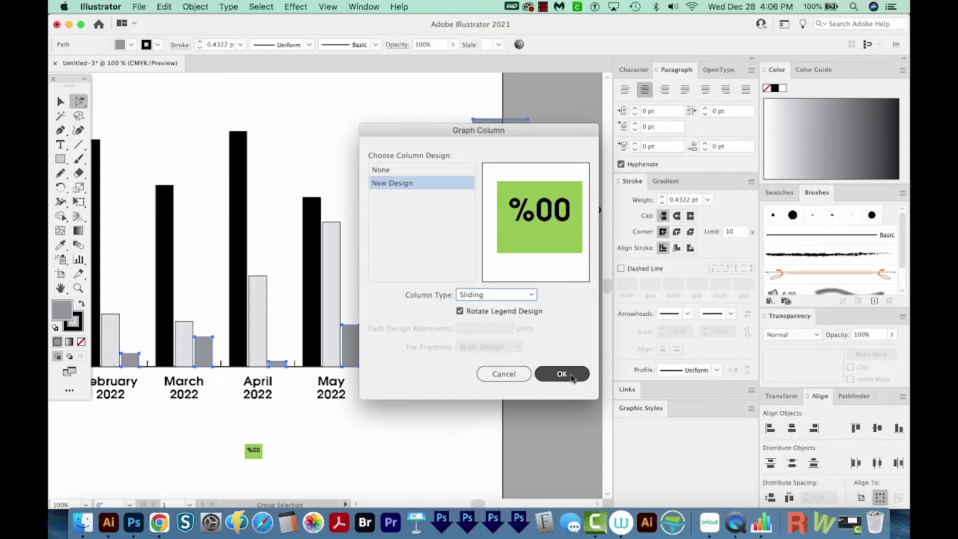
{"action": "key", "text": "Return"}
{"action": "scroll", "coordinate": [417, 359], "scroll_direction": "left", "scroll_amount": 10}
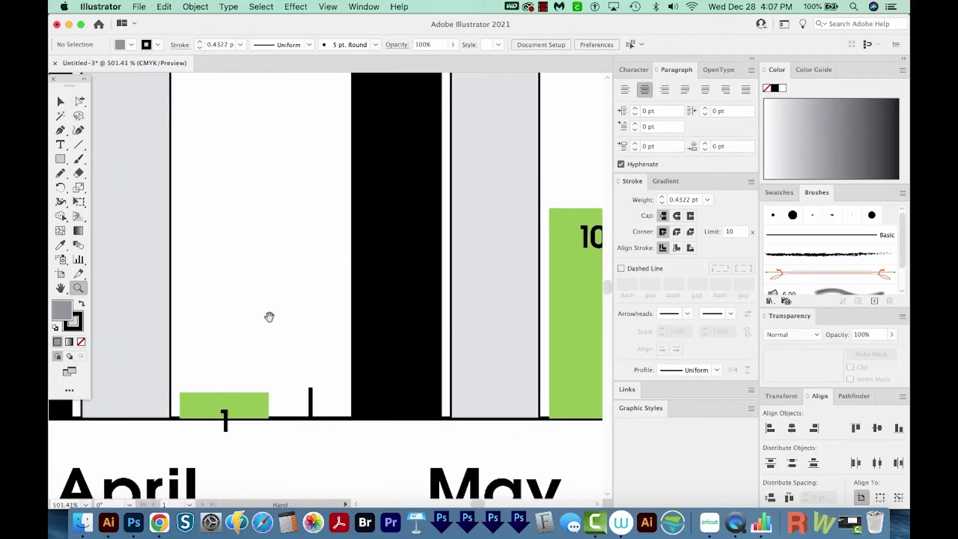
Nudge April's '1' label into place with Direct Selection, then return to full view.
{"action": "left_click_drag", "start_coordinate": [269, 316], "coordinate": [385, 251]}
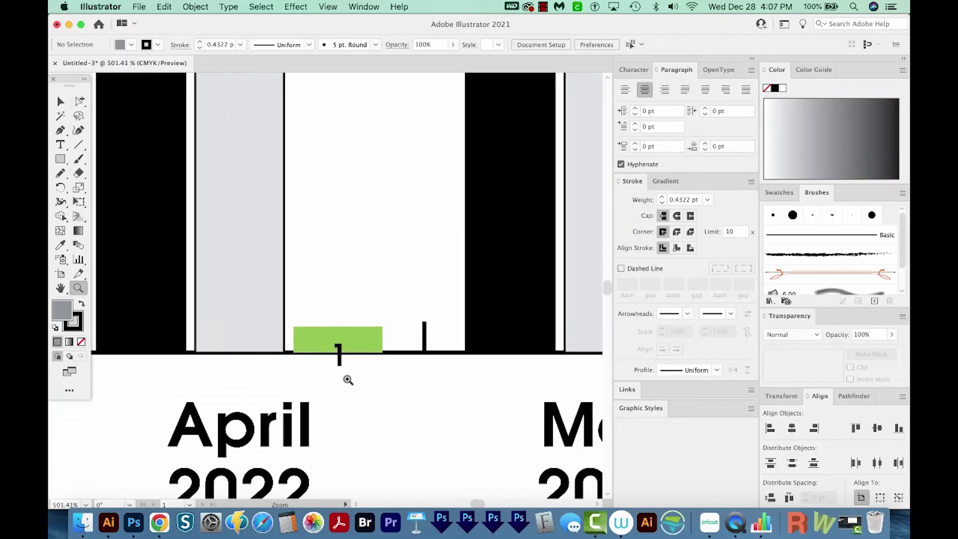
{"action": "key", "text": "a"}
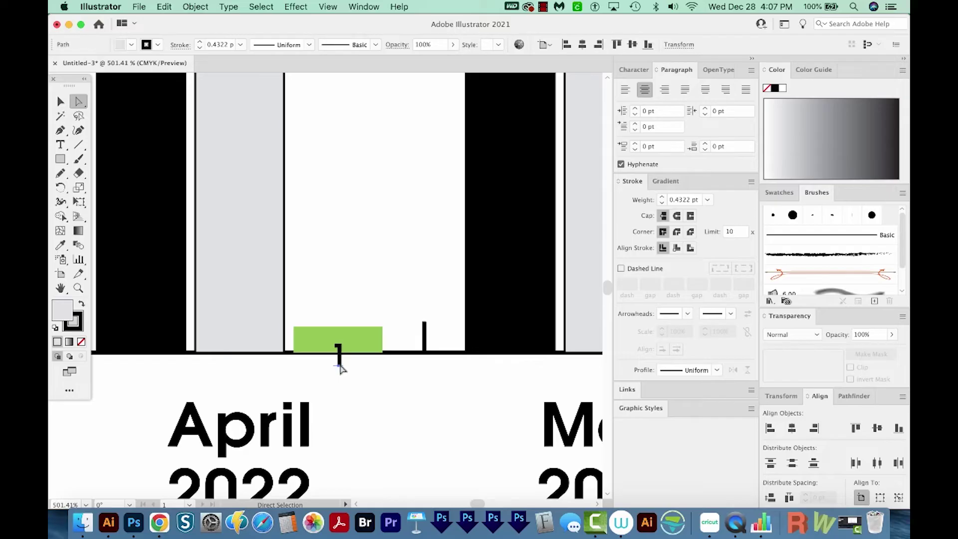
{"action": "left_click", "coordinate": [339, 362]}
{"action": "key", "text": "Down"}
{"action": "key", "text": "Up"}
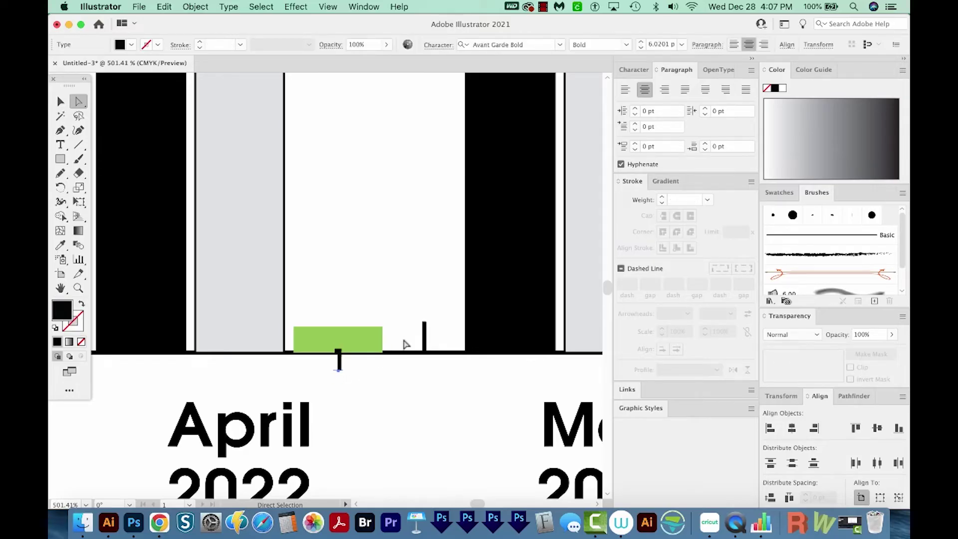
{"action": "key", "text": "Up"}
{"action": "key", "text": "Up"}
{"action": "key", "text": "Up"}
{"action": "key", "text": "Up"}
{"action": "key", "text": "Up"}
{"action": "key", "text": "Up"}
{"action": "left_click", "coordinate": [404, 344]}
{"action": "key", "text": "super+1"}
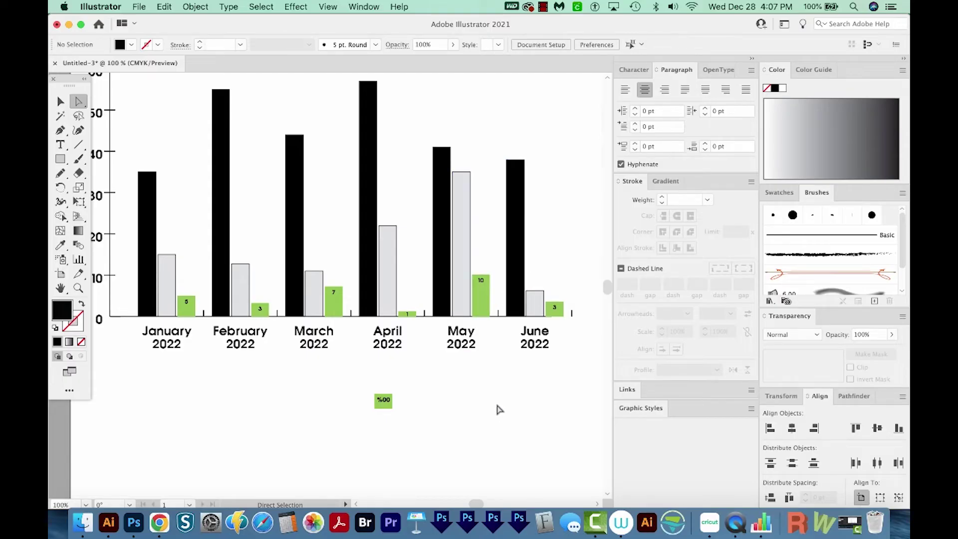
Adjust the %00 label's position and select January's black bar with Direct Selection.
{"action": "left_click_drag", "start_coordinate": [383, 400], "coordinate": [383, 391]}
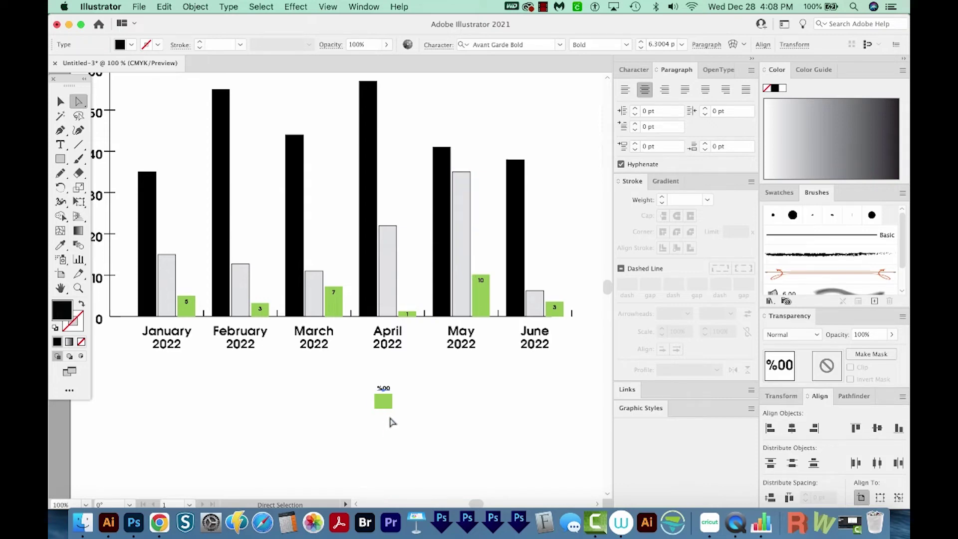
{"action": "scroll", "coordinate": [385, 427], "scroll_direction": "down", "scroll_amount": 2}
{"action": "scroll", "coordinate": [386, 426], "scroll_direction": "right", "scroll_amount": 2}
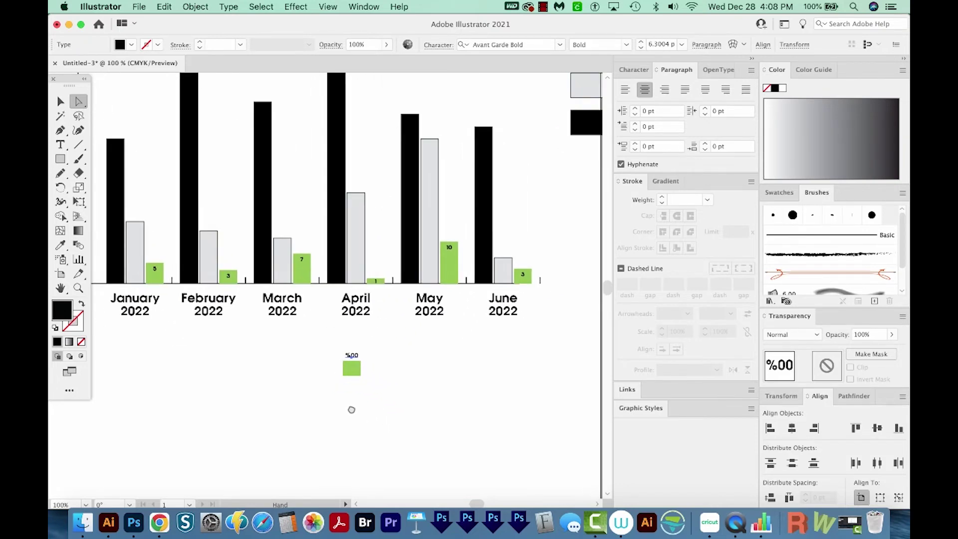
{"action": "scroll", "coordinate": [161, 256], "scroll_direction": "up", "scroll_amount": 4}
{"action": "scroll", "coordinate": [161, 257], "scroll_direction": "left", "scroll_amount": 3}
{"action": "left_click", "coordinate": [162, 259]}
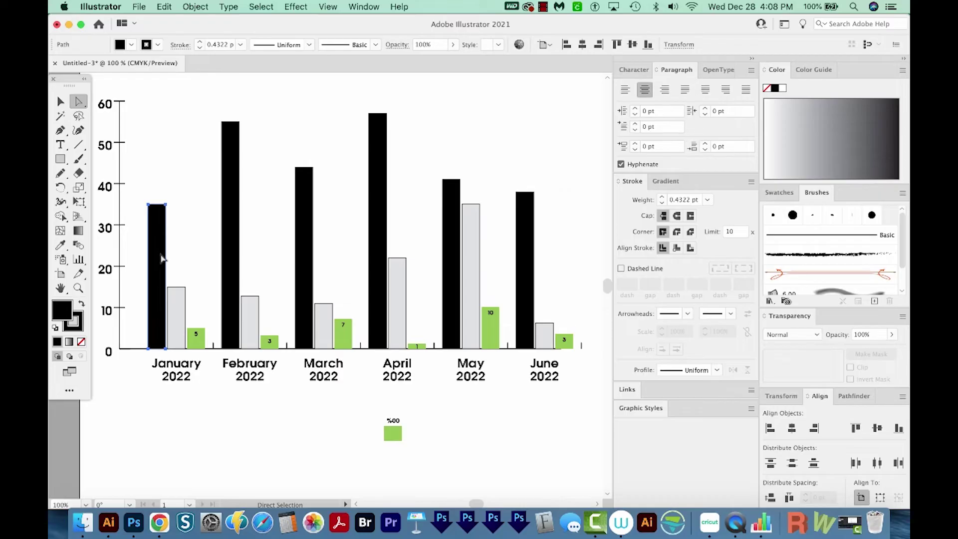
Alt-drag a copy of January's black bar below the chart and remove its outline.
{"action": "left_click_drag", "start_coordinate": [161, 258], "coordinate": [244, 401]}
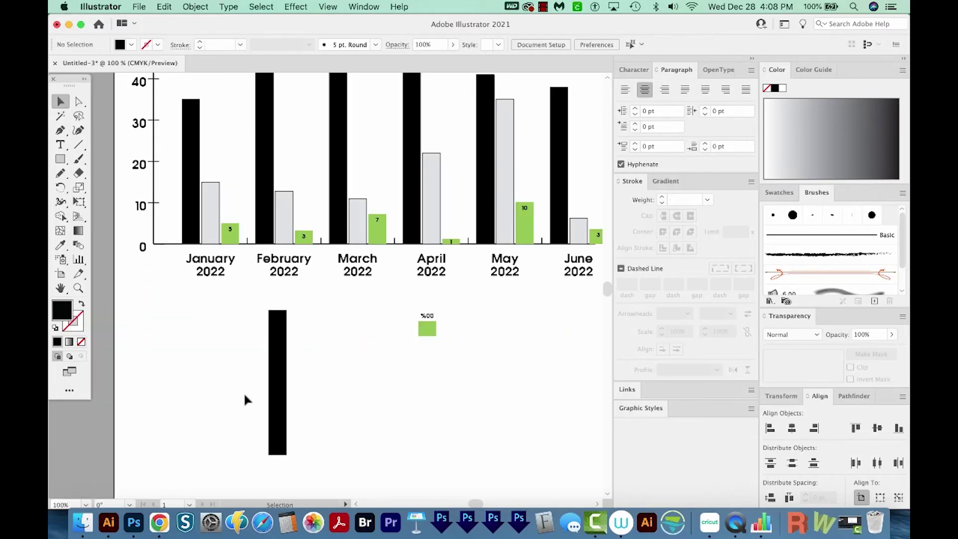
{"action": "key", "text": "a"}
{"action": "left_click", "coordinate": [285, 363]}
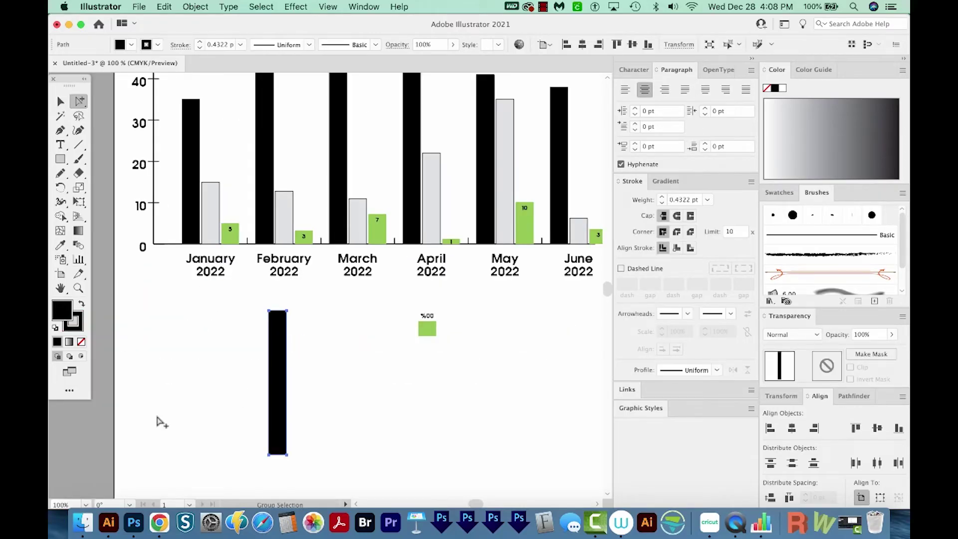
{"action": "left_click", "coordinate": [81, 342]}
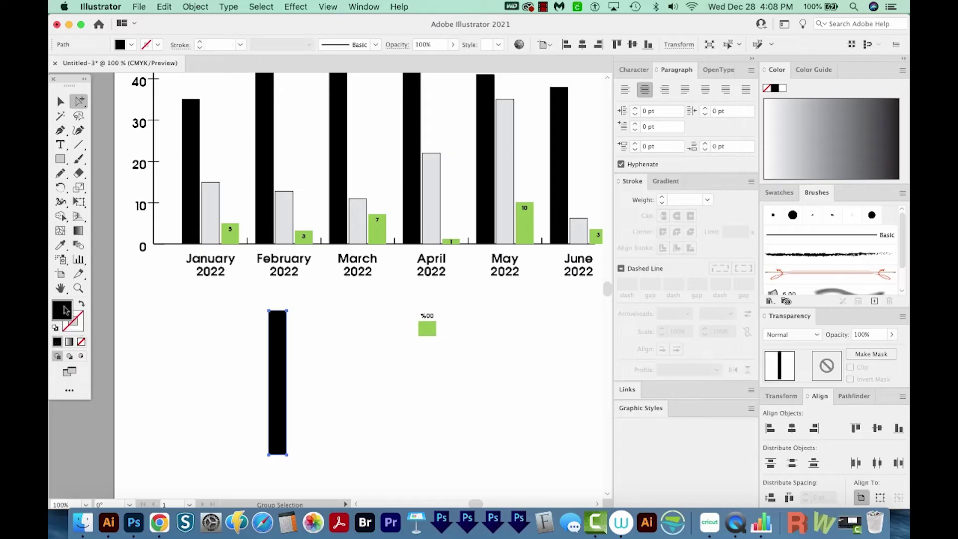
Fill the copied bar orange using the Color Picker and the Color panel spectrum.
{"action": "double_click", "coordinate": [64, 311]}
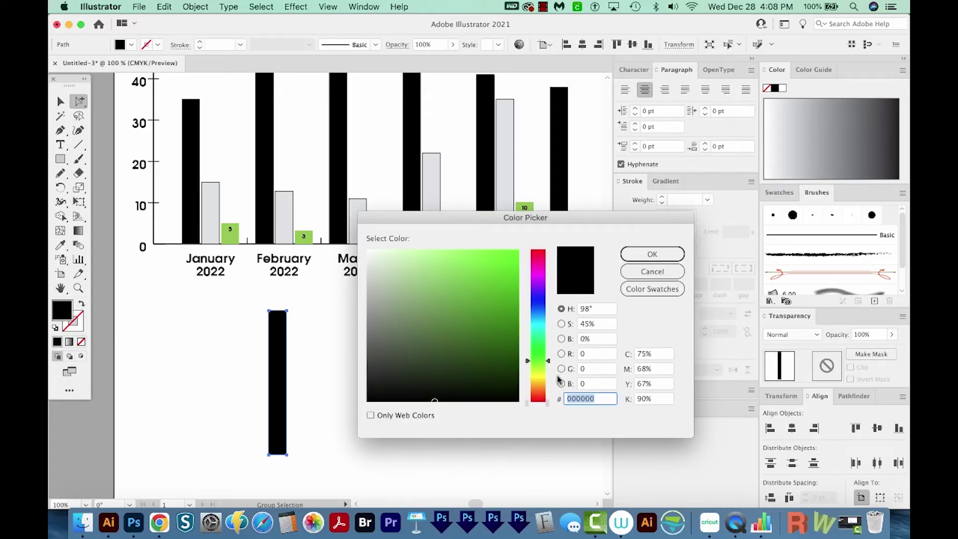
{"action": "left_click", "coordinate": [539, 392]}
{"action": "left_click", "coordinate": [651, 253]}
{"action": "left_click", "coordinate": [902, 70]}
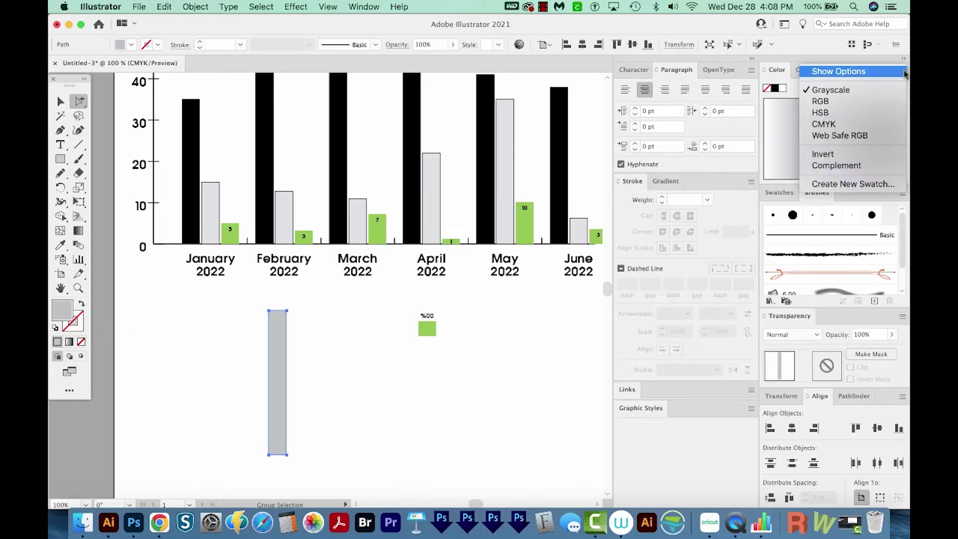
{"action": "left_click", "coordinate": [820, 102]}
{"action": "left_click", "coordinate": [426, 315]}
{"action": "key", "text": "z"}
{"action": "left_click_drag", "start_coordinate": [408, 307], "coordinate": [445, 340]}
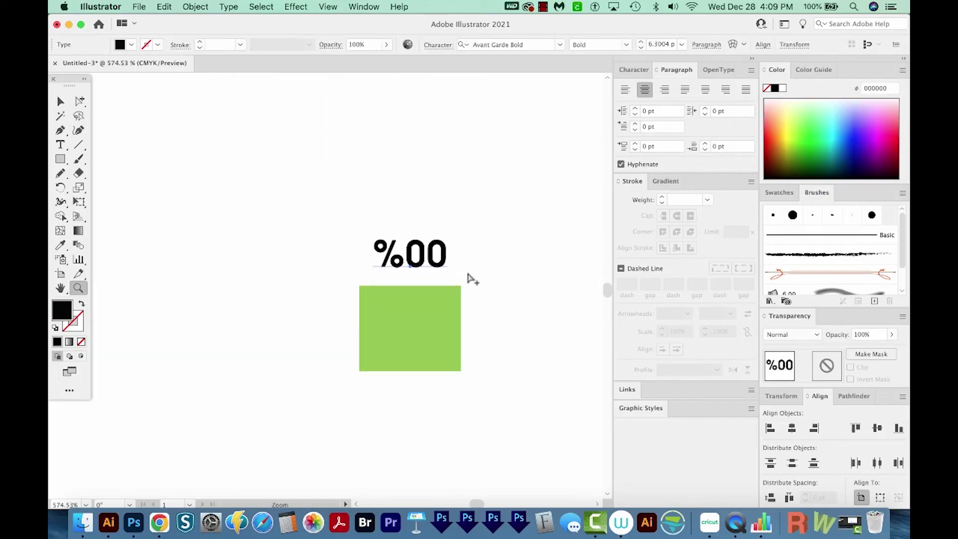
Duplicate the bold %00 label and drag the copy onto the top of the orange bar.
{"action": "key", "text": "super+alt"}
{"action": "key", "text": "super+minus"}
{"action": "key", "text": "super+minus"}
{"action": "key", "text": "super+minus"}
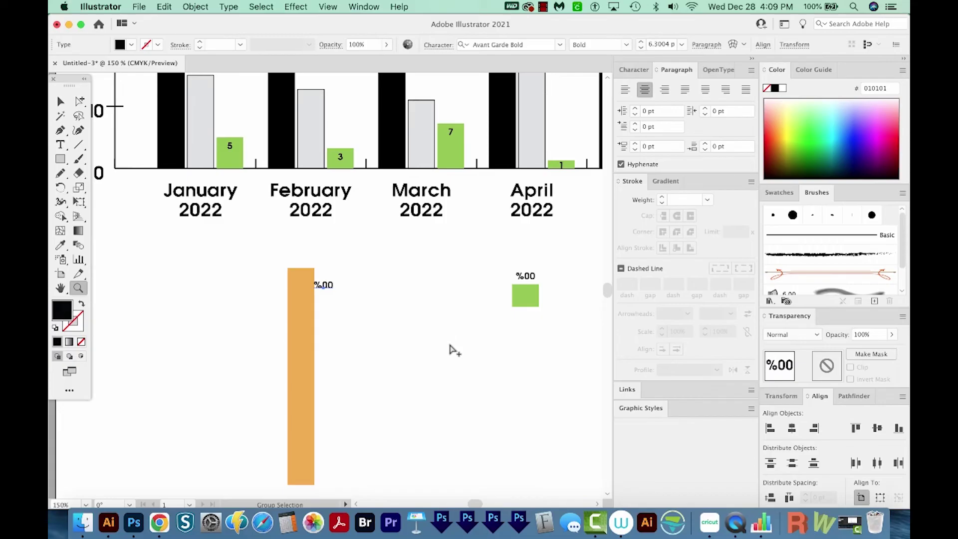
{"action": "key", "text": "super+v"}
{"action": "left_click_drag", "start_coordinate": [322, 285], "coordinate": [304, 264]}
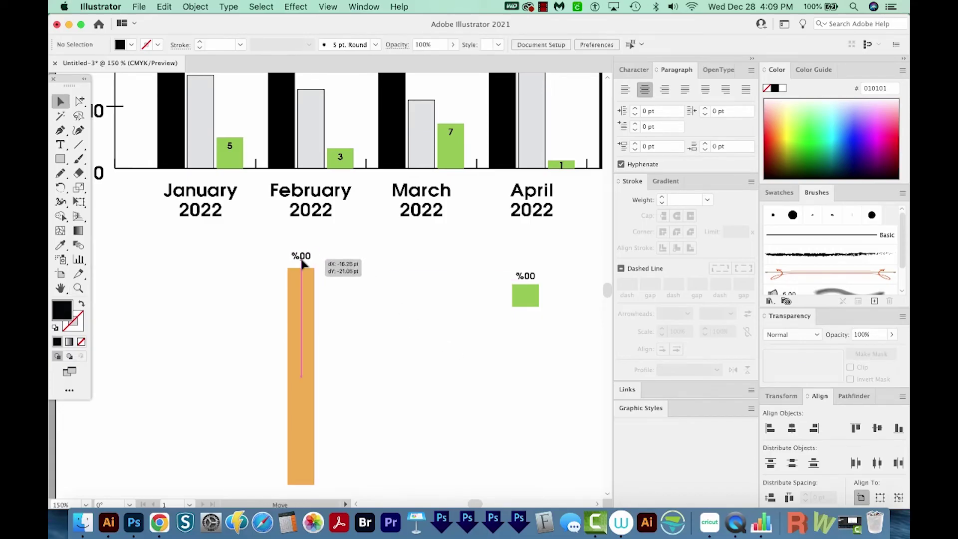
{"action": "scroll", "coordinate": [304, 262], "scroll_direction": "down", "scroll_amount": 1}
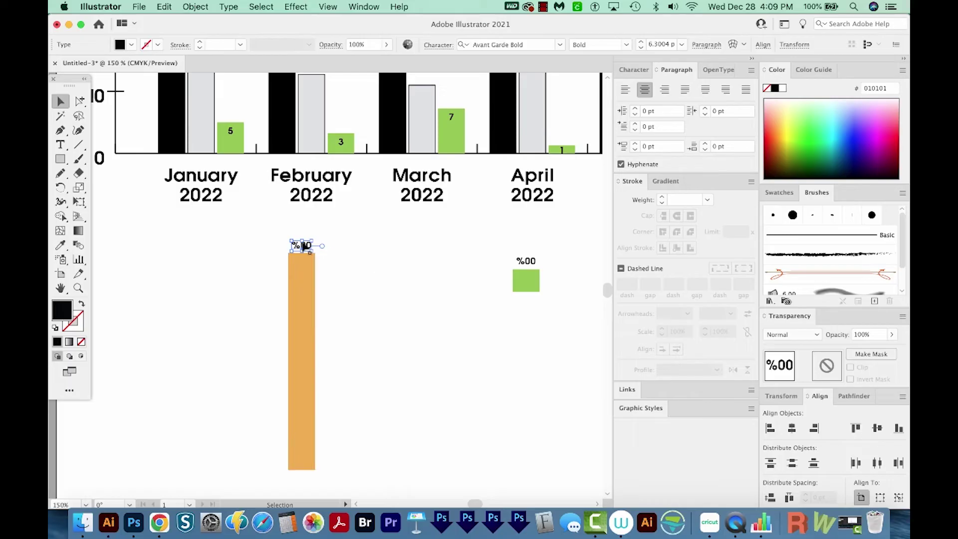
{"action": "left_click", "coordinate": [301, 296]}
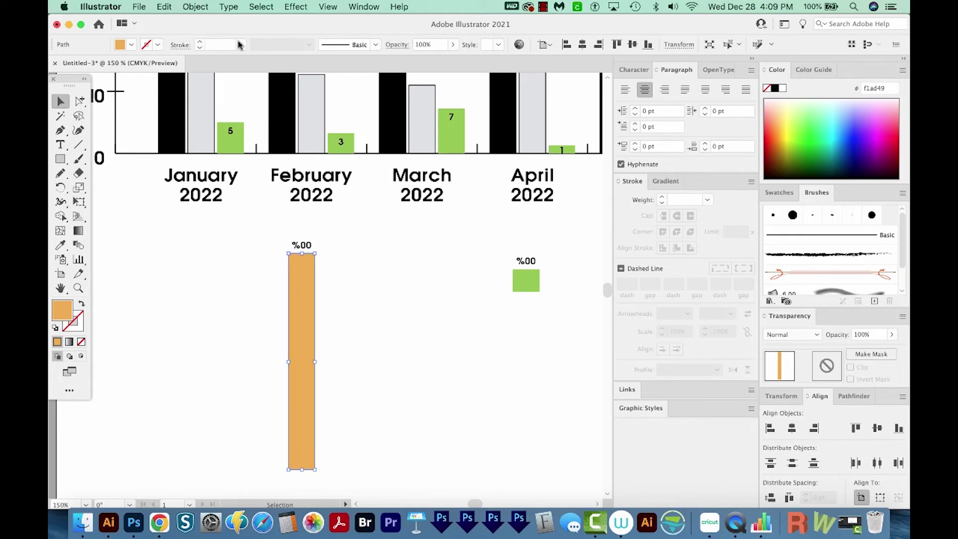
{"action": "left_click", "coordinate": [164, 7]}
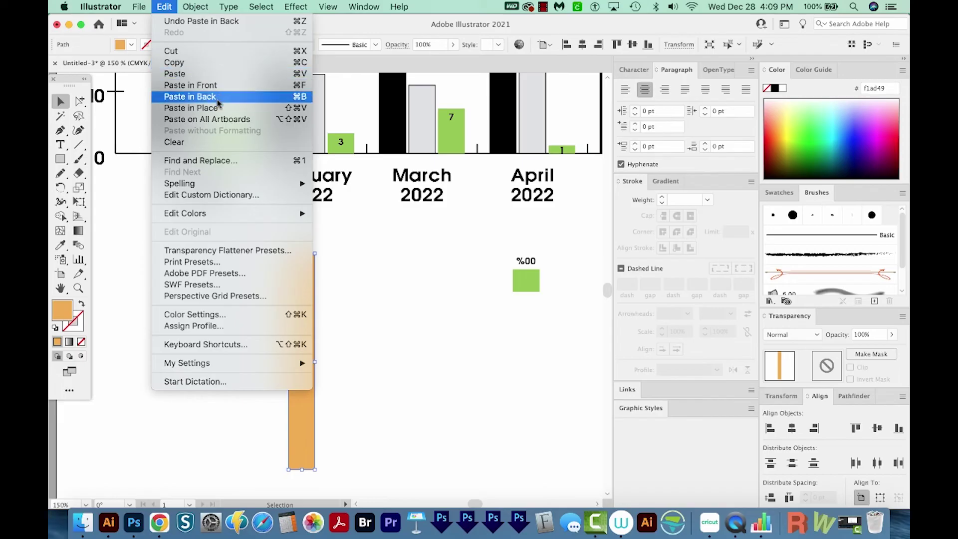
{"action": "left_click", "coordinate": [290, 97]}
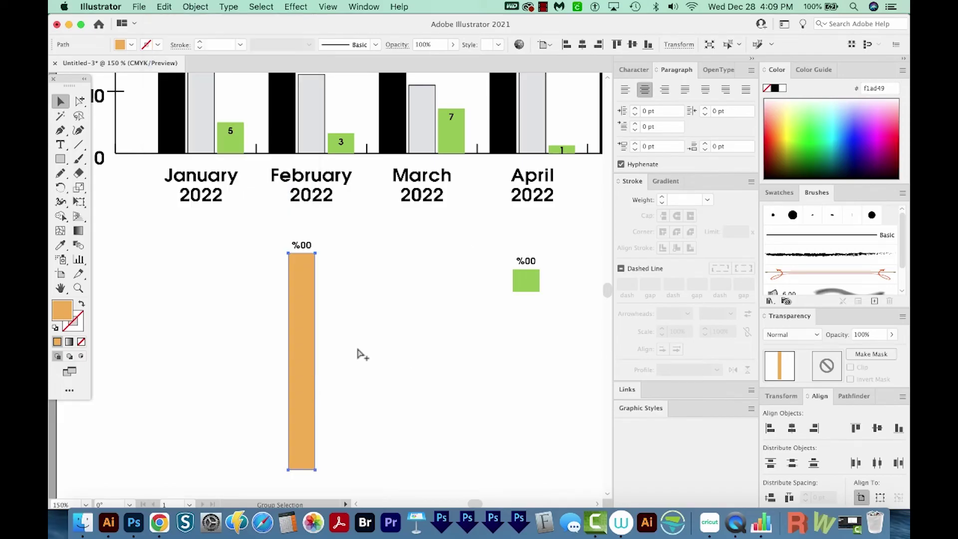
{"action": "mouse_move", "coordinate": [299, 370]}
{"action": "left_mouse_down"}
{"action": "mouse_move", "coordinate": [339, 354]}
{"action": "mouse_move", "coordinate": [321, 387]}
{"action": "left_mouse_up"}
{"action": "left_click", "coordinate": [373, 389]}
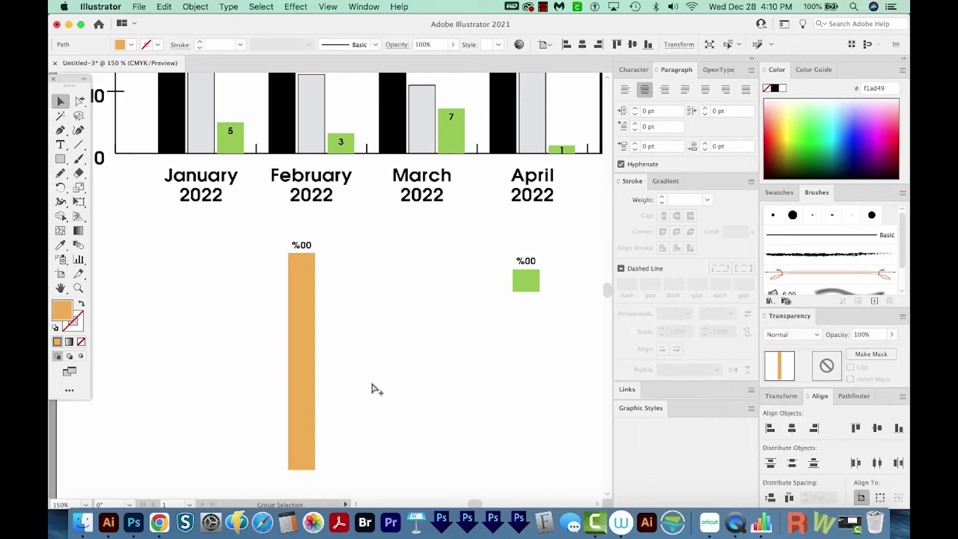
{"action": "left_click", "coordinate": [307, 324]}
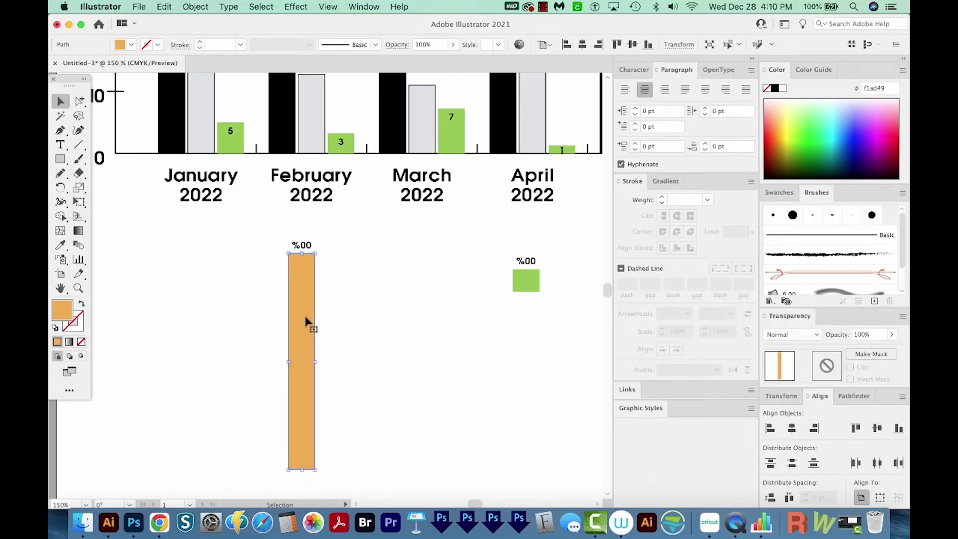
{"action": "key", "text": "slash"}
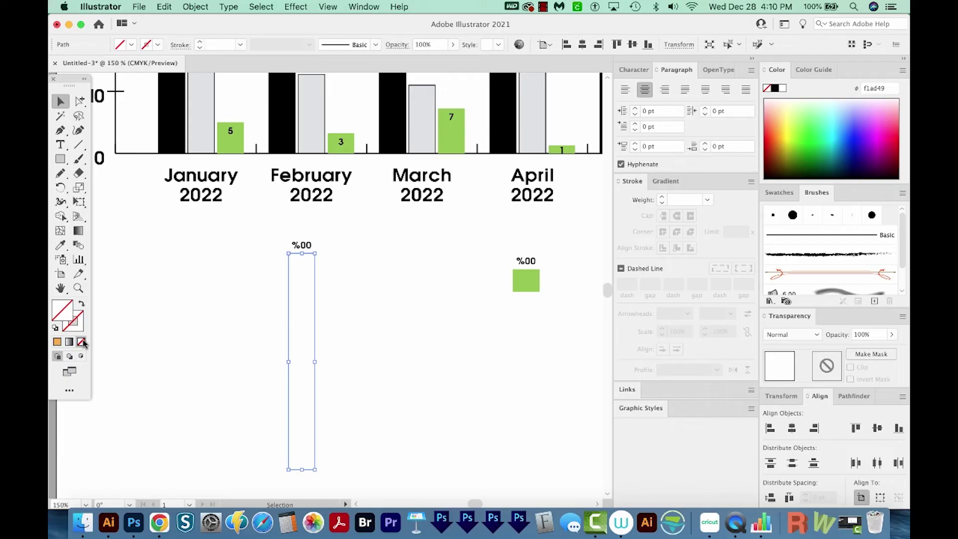
{"action": "left_click", "coordinate": [195, 7]}
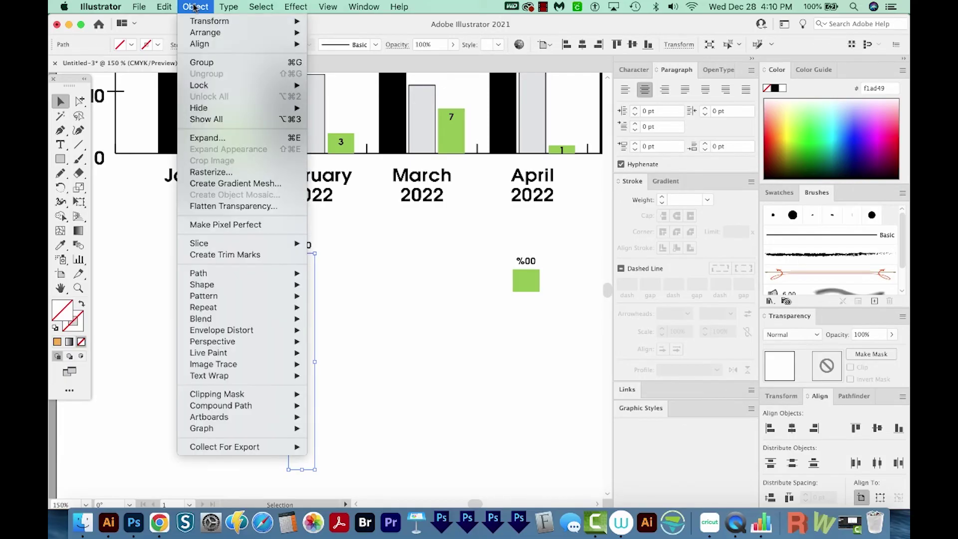
{"action": "left_click", "coordinate": [234, 130]}
{"action": "key", "text": "ctrl+z"}
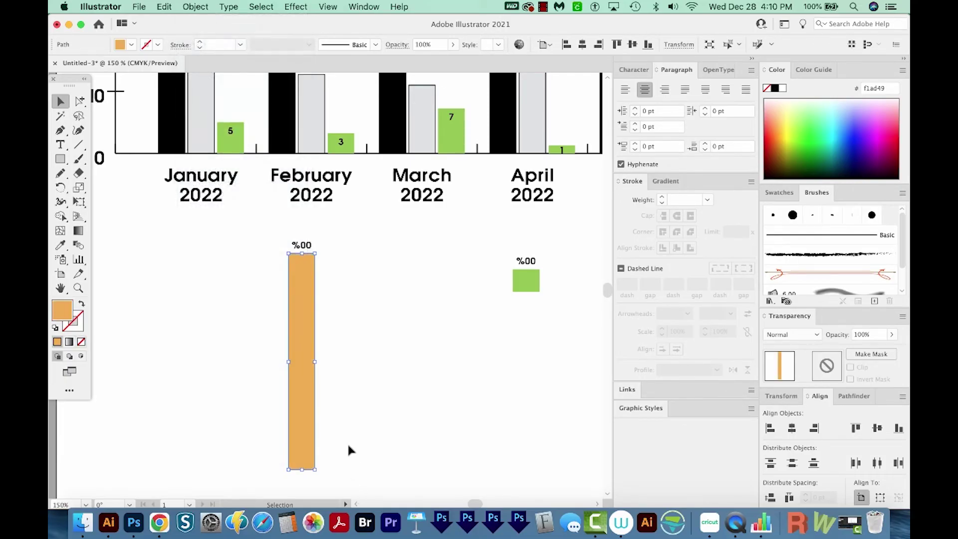
{"action": "left_click", "coordinate": [346, 412]}
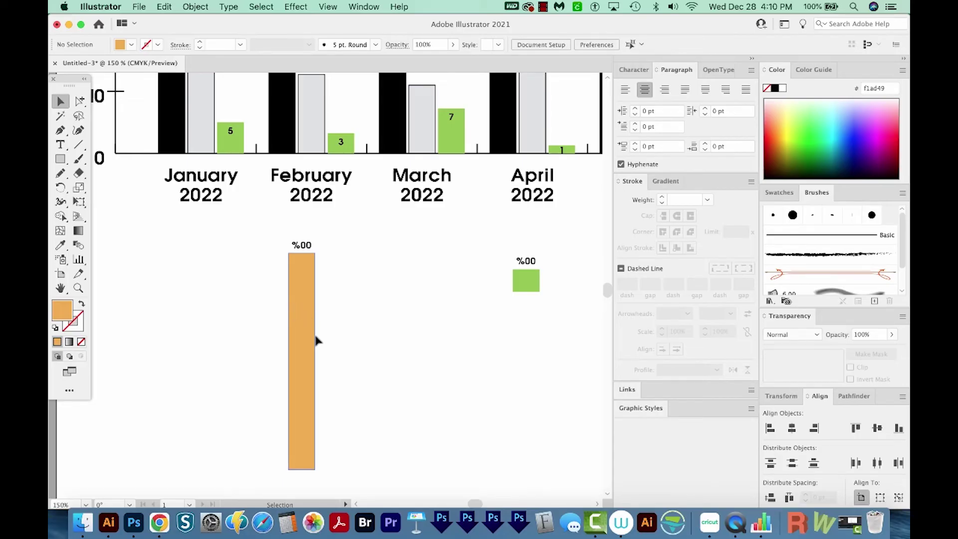
{"action": "left_click", "coordinate": [307, 368]}
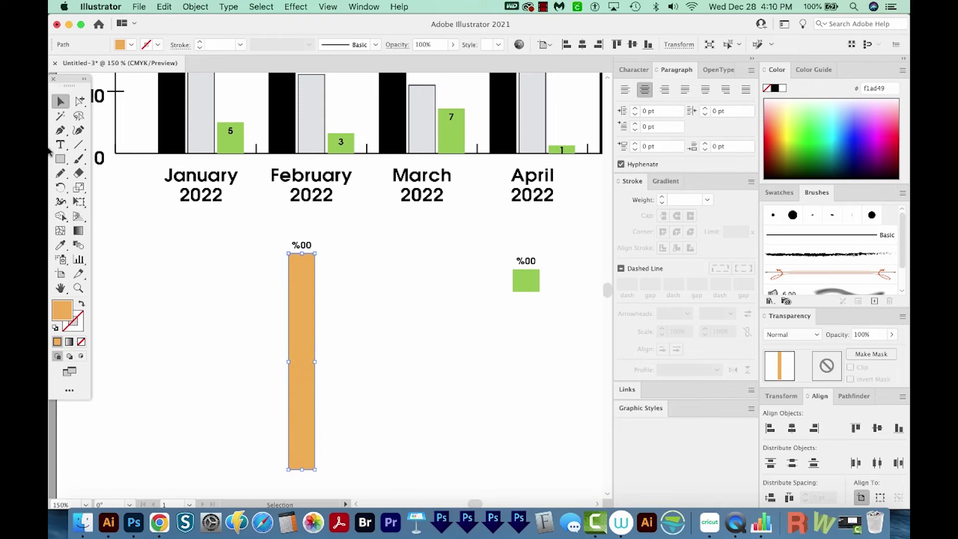
{"action": "left_click", "coordinate": [78, 145]}
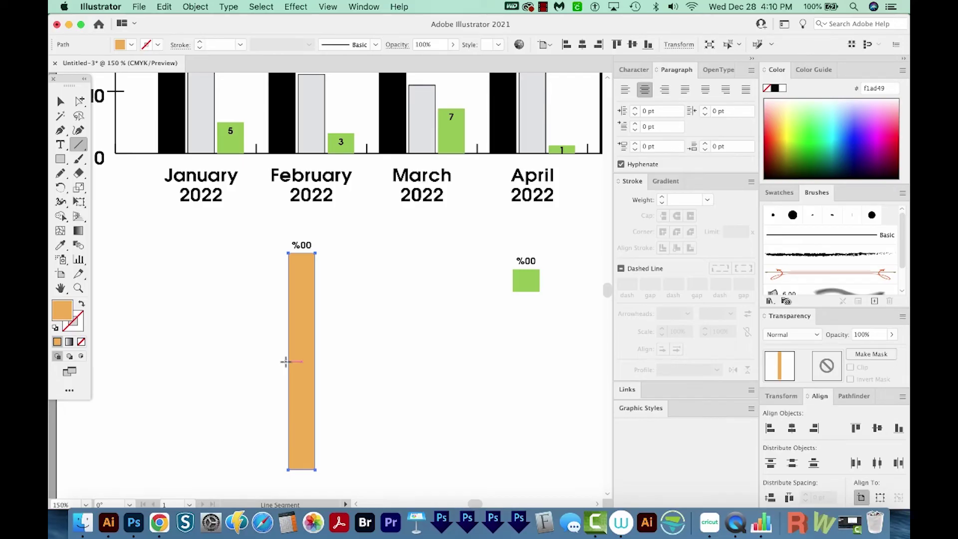
{"action": "left_click_drag", "start_coordinate": [286, 362], "coordinate": [319, 366]}
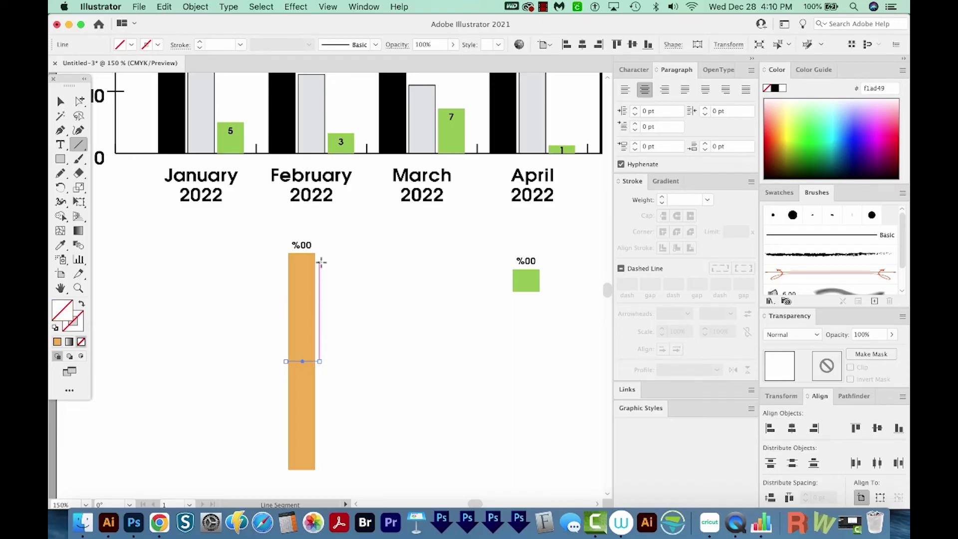
{"action": "left_click", "coordinate": [296, 6]}
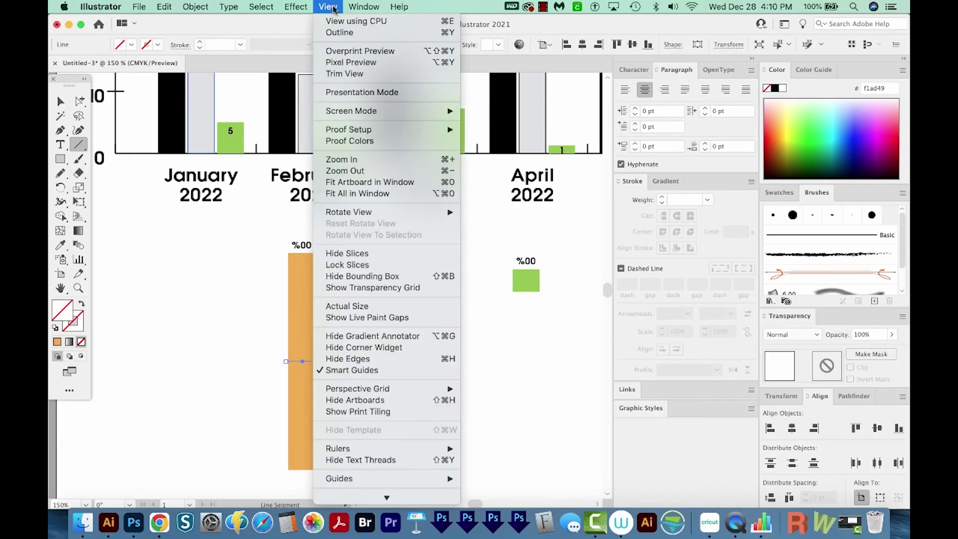
{"action": "mouse_move", "coordinate": [339, 402]}
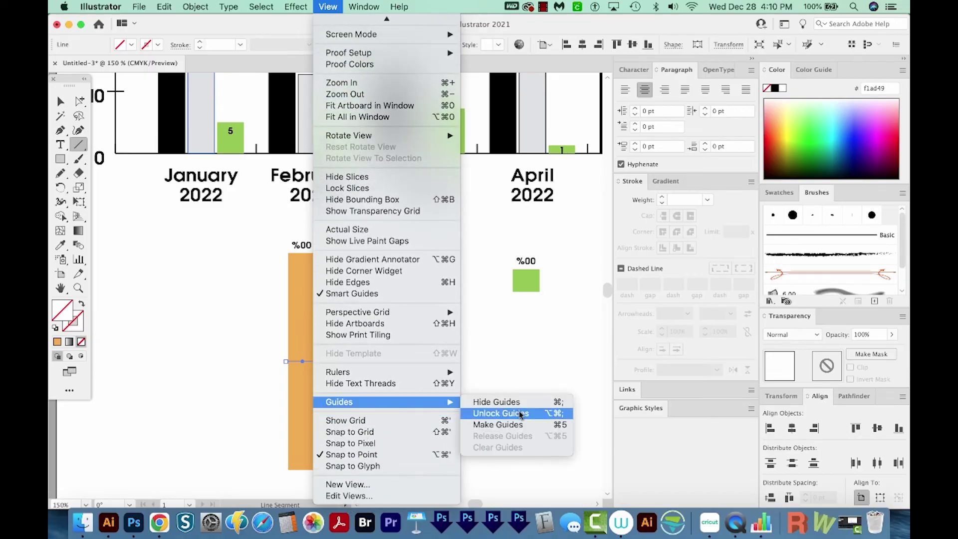
{"action": "left_click", "coordinate": [520, 424]}
{"action": "scroll", "coordinate": [370, 361], "scroll_direction": "up", "scroll_amount": 2}
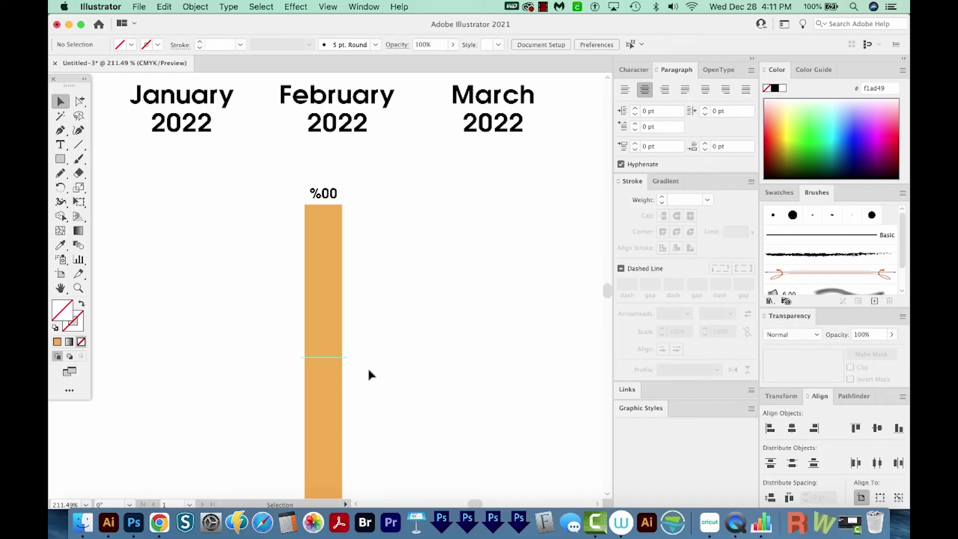
{"action": "key", "text": "a"}
{"action": "key", "text": "v"}
{"action": "left_click", "coordinate": [327, 7]}
{"action": "mouse_move", "coordinate": [339, 478]}
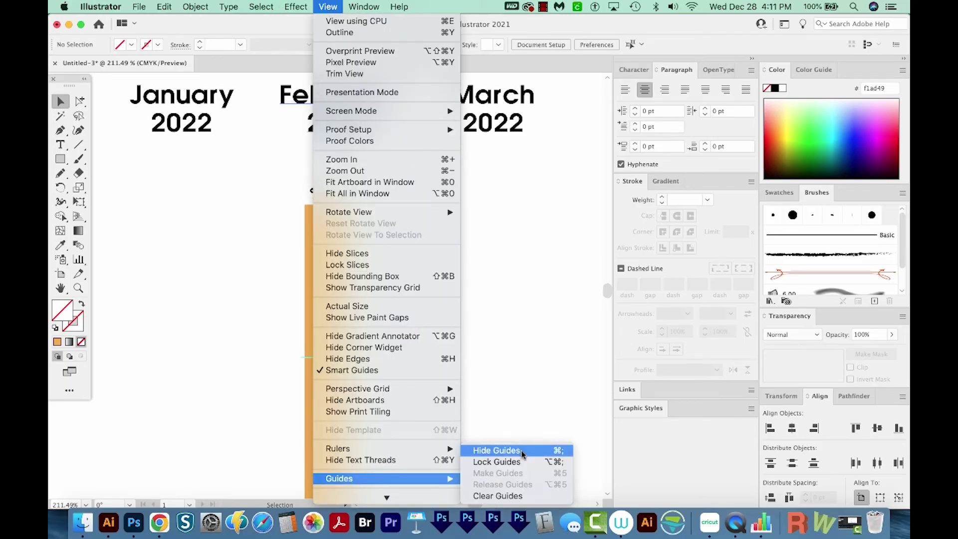
{"action": "left_click", "coordinate": [500, 462]}
{"action": "key", "text": "super+minus"}
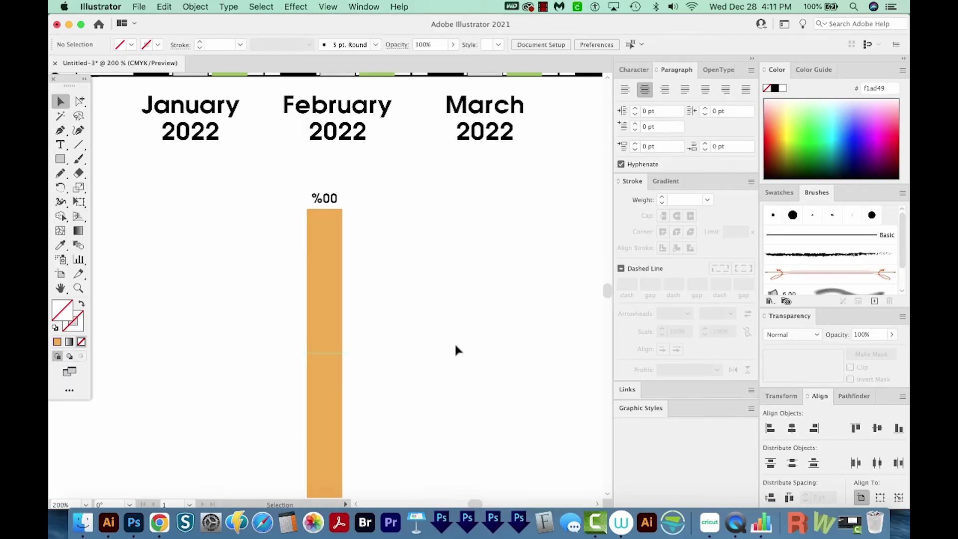
{"action": "left_click_drag", "start_coordinate": [271, 130], "coordinate": [286, 112]}
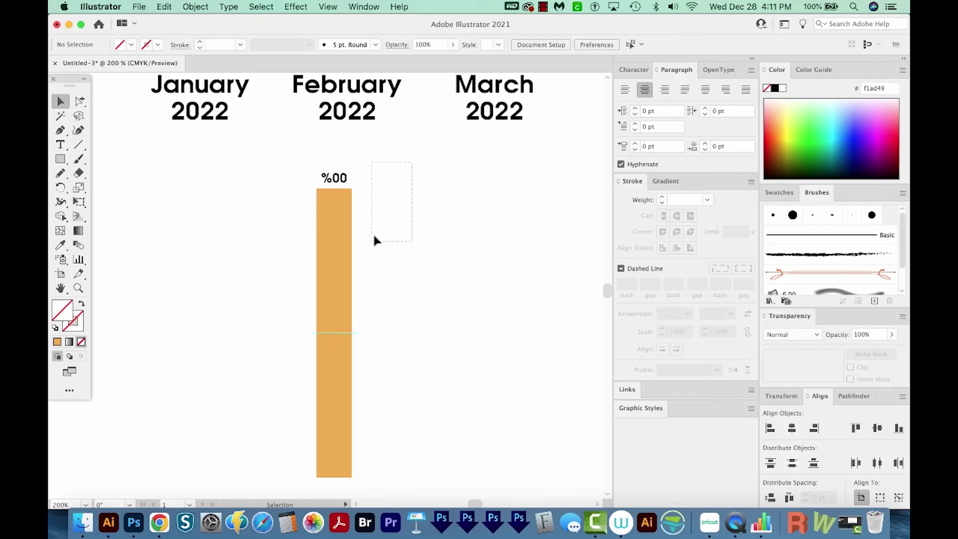
{"action": "scroll", "coordinate": [233, 473], "scroll_direction": "down", "scroll_amount": 5}
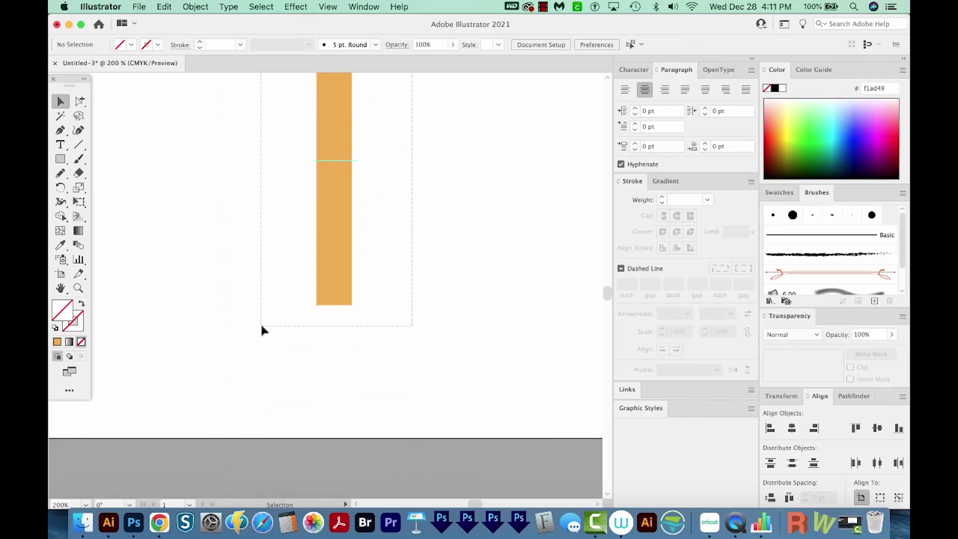
{"action": "left_click_drag", "start_coordinate": [262, 327], "coordinate": [400, 248]}
{"action": "scroll", "coordinate": [400, 247], "scroll_direction": "up", "scroll_amount": 3}
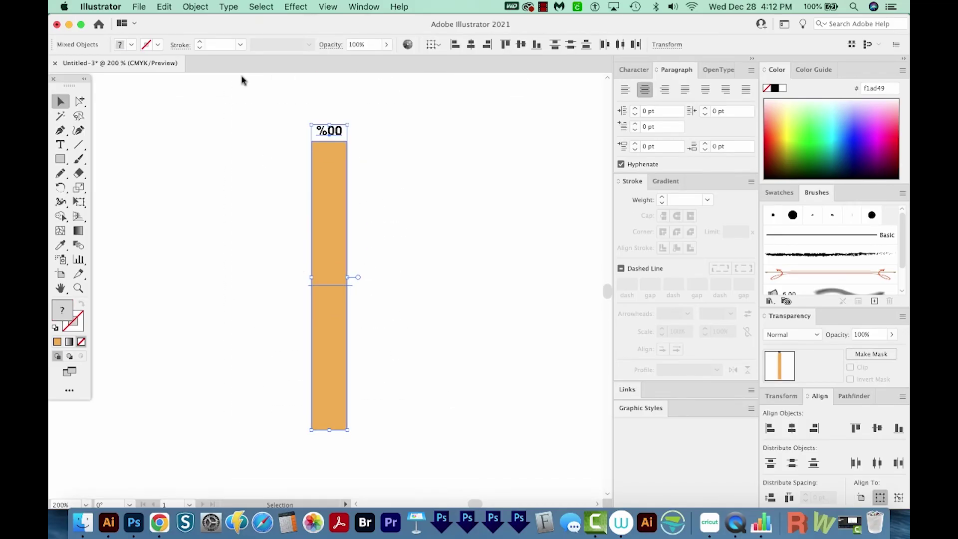
Create a new graph design from the orange bar and %00 label, naming it 'Above'.
{"action": "left_click", "coordinate": [194, 7]}
{"action": "mouse_move", "coordinate": [202, 428]}
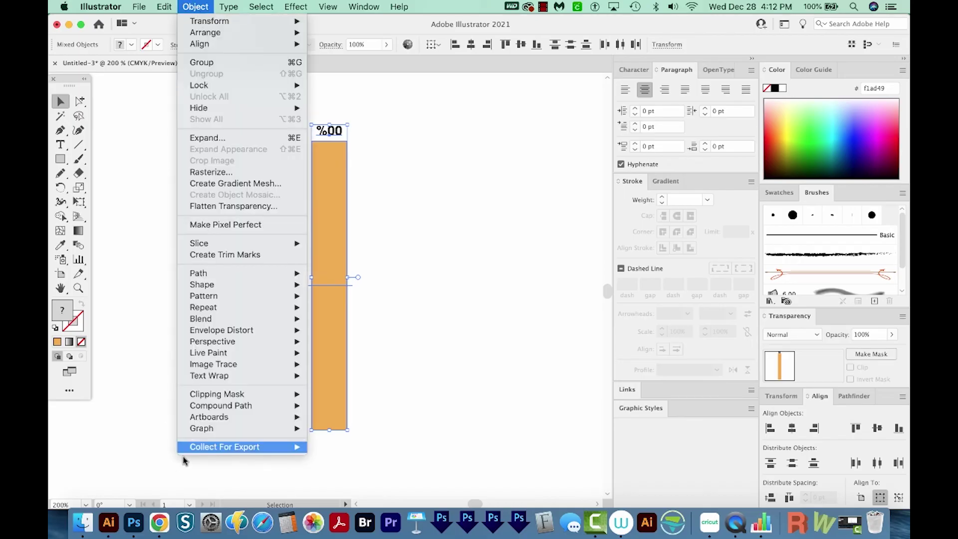
{"action": "left_click", "coordinate": [374, 453]}
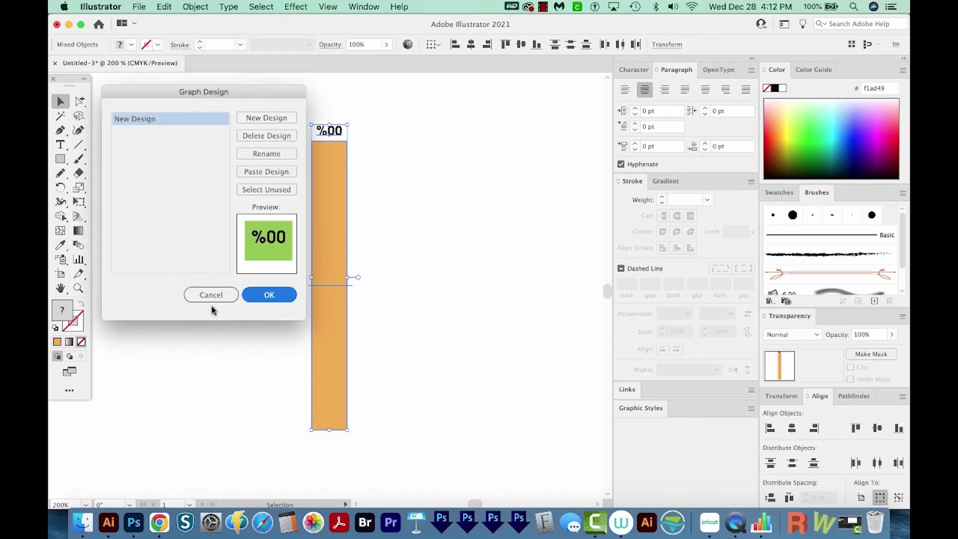
{"action": "left_click", "coordinate": [270, 118]}
{"action": "left_click", "coordinate": [255, 154]}
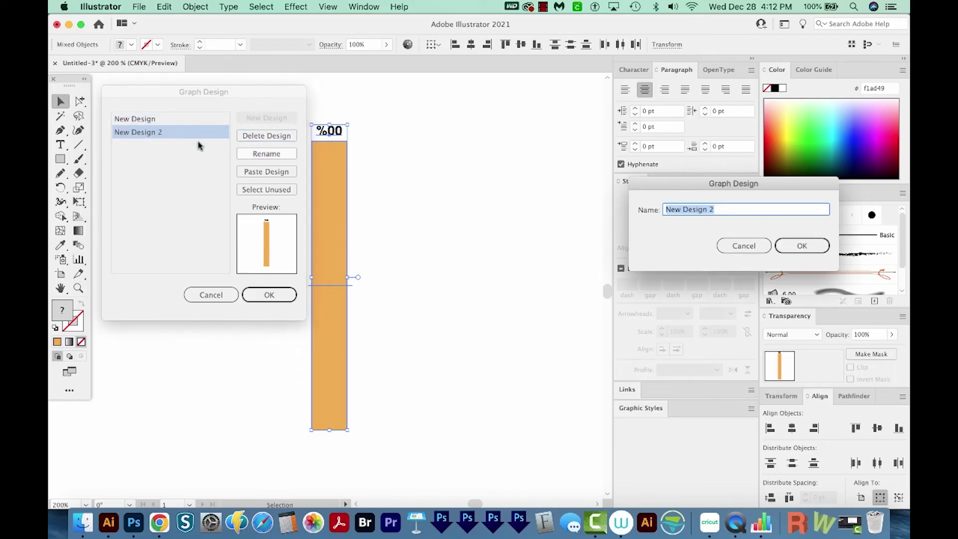
{"action": "type", "text": "Above"}
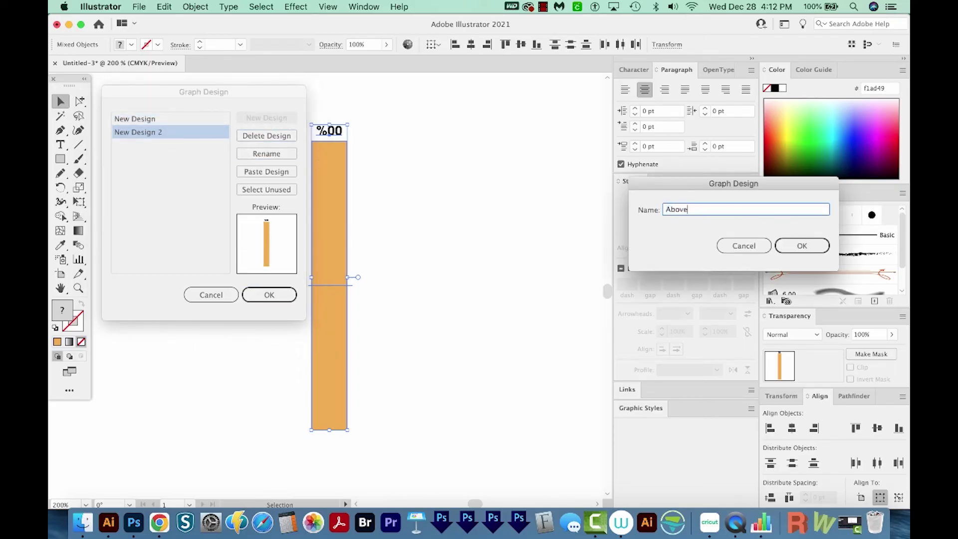
{"action": "key", "text": "Return"}
{"action": "left_click", "coordinate": [273, 294]}
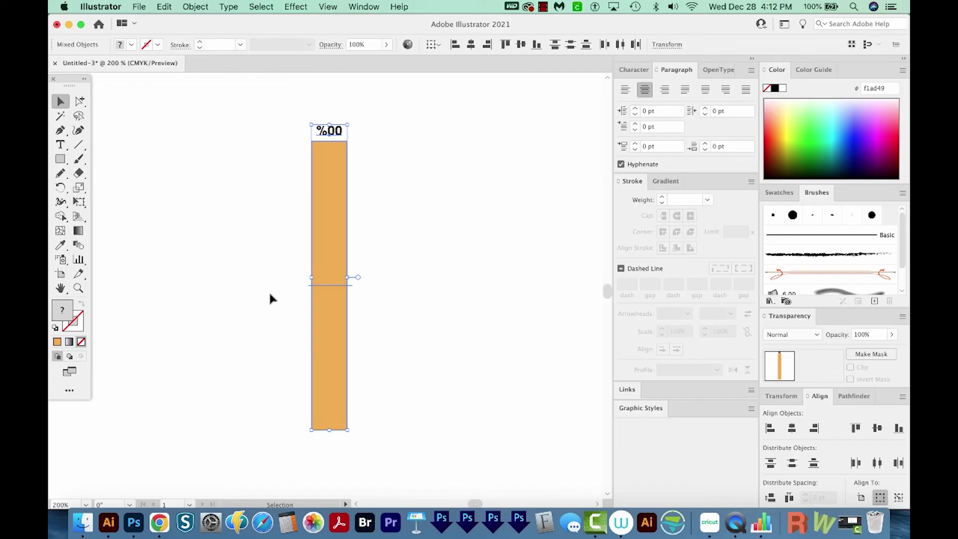
{"action": "key", "text": "super+minus"}
{"action": "key", "text": "super+minus"}
{"action": "key", "text": "super+minus"}
{"action": "scroll", "coordinate": [426, 219], "scroll_direction": "up", "scroll_amount": 2}
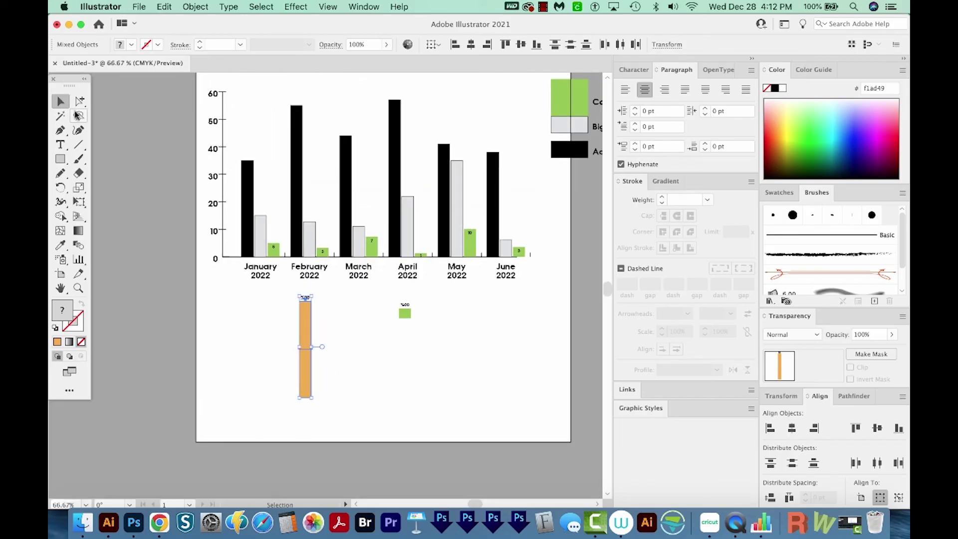
Apply the Above design as sliding columns to all Adobe Stock bars, with value labels on top.
{"action": "left_click", "coordinate": [80, 100]}
{"action": "left_click", "coordinate": [249, 200]}
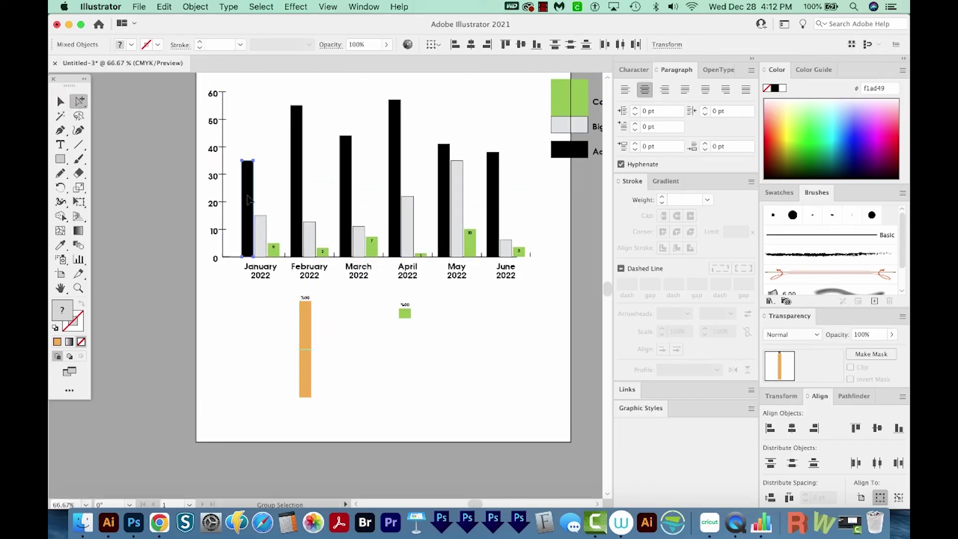
{"action": "left_click", "coordinate": [248, 200]}
{"action": "scroll", "coordinate": [249, 200], "scroll_direction": "right", "scroll_amount": 2}
{"action": "scroll", "coordinate": [248, 200], "scroll_direction": "up", "scroll_amount": 1}
{"action": "left_click", "coordinate": [194, 7]}
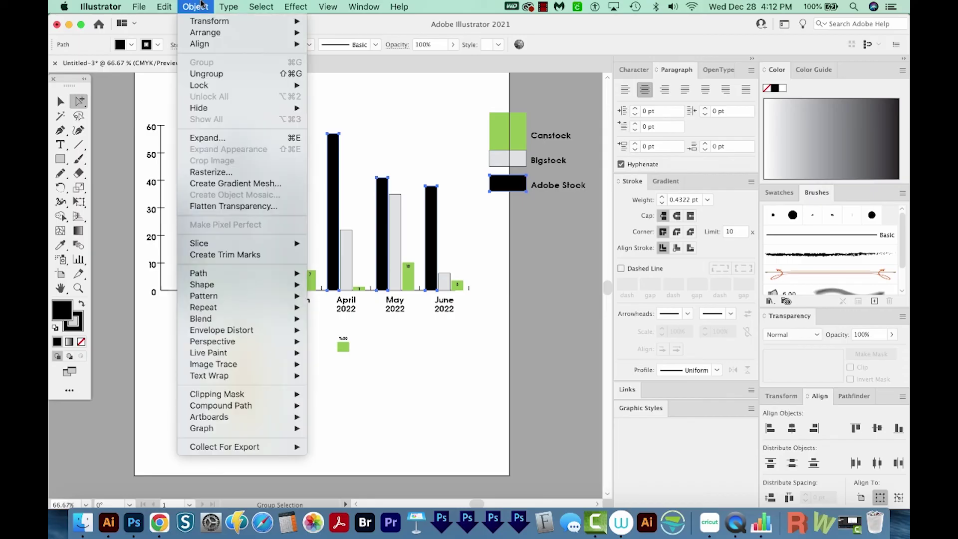
{"action": "mouse_move", "coordinate": [201, 428]}
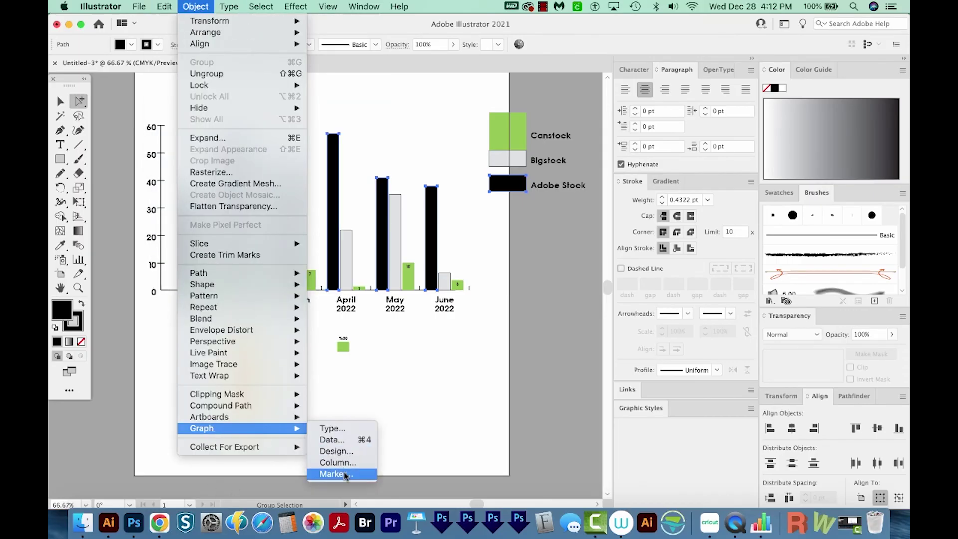
{"action": "left_click", "coordinate": [336, 462]}
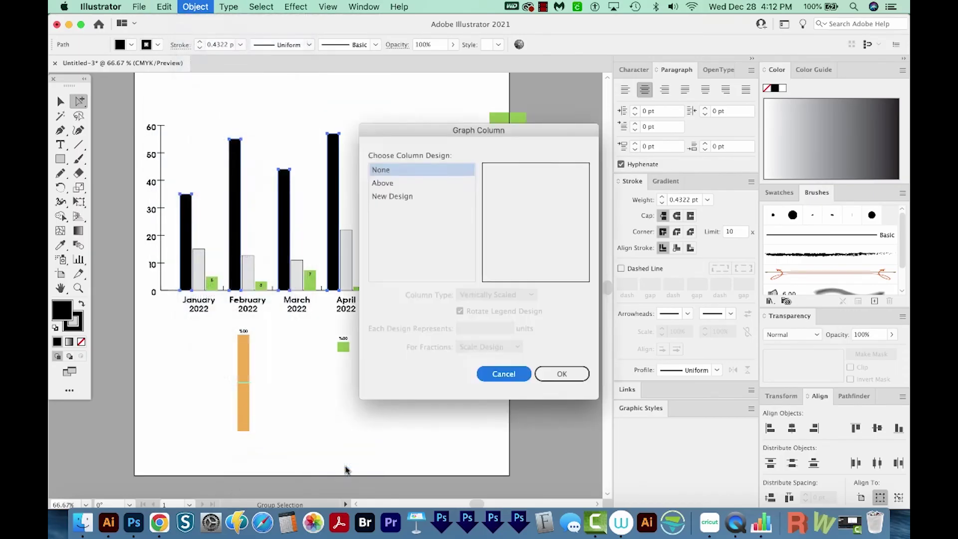
{"action": "left_click", "coordinate": [391, 186]}
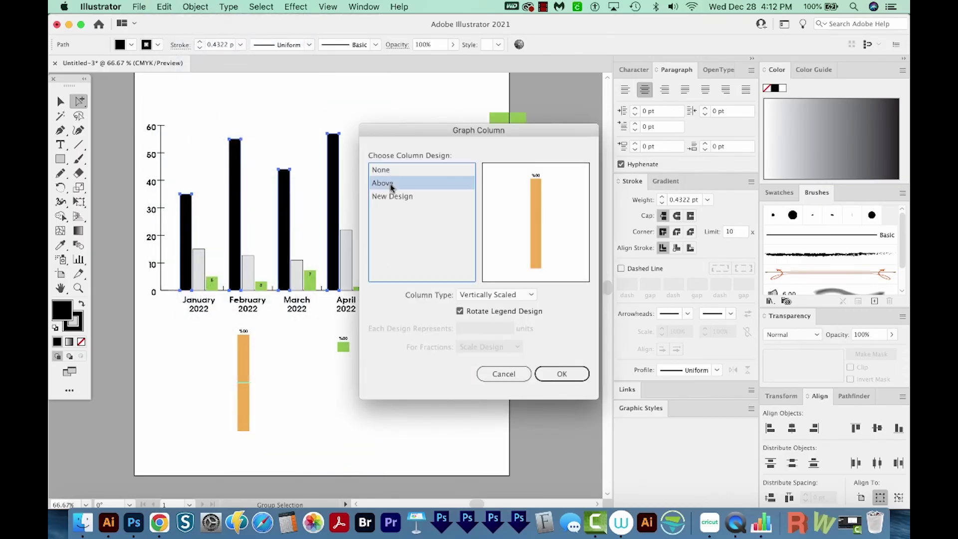
{"action": "left_click", "coordinate": [500, 298]}
{"action": "left_click", "coordinate": [481, 348]}
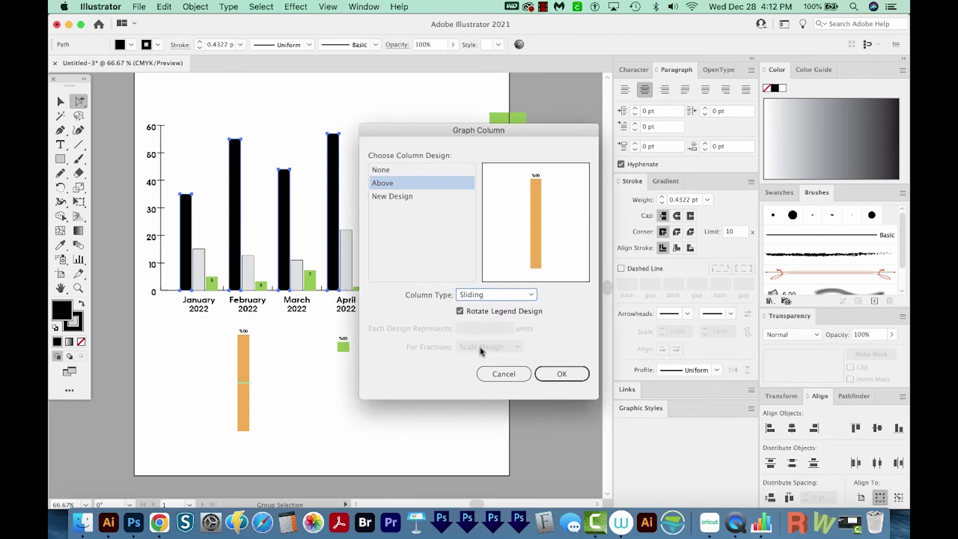
{"action": "left_click", "coordinate": [571, 374]}
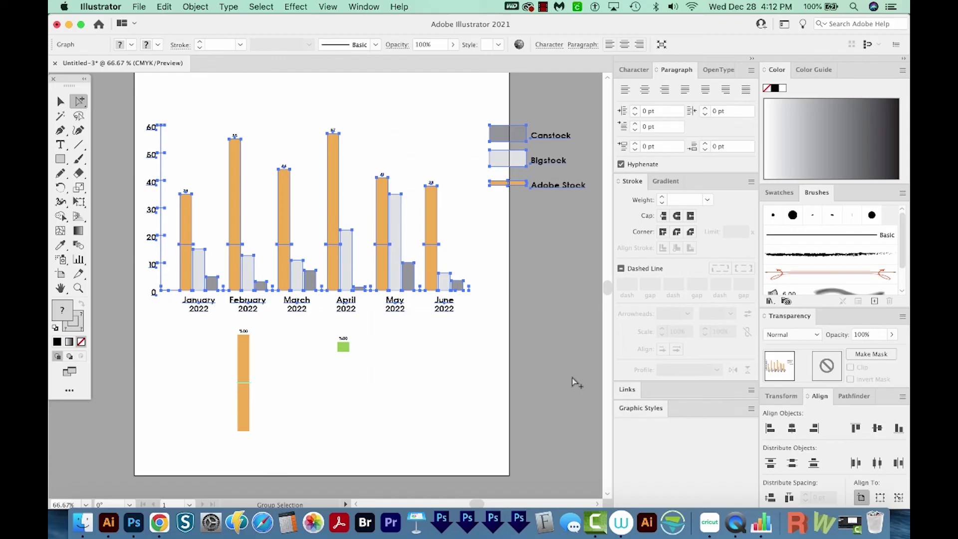
{"action": "left_click", "coordinate": [422, 412], "text": "alt"}
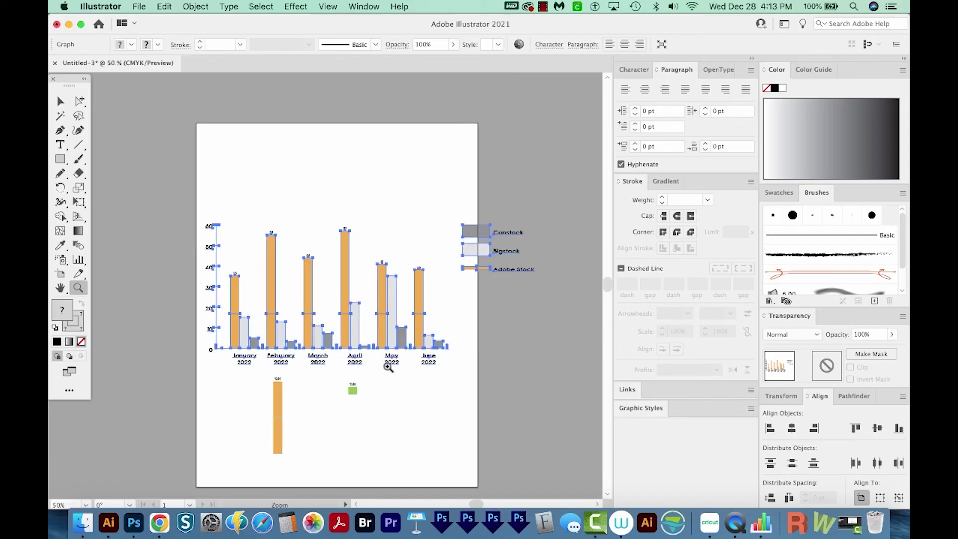
Select the small green square design piece and dismiss the graph options unchanged.
{"action": "key", "text": "v"}
{"action": "left_click", "coordinate": [353, 390]}
{"action": "left_click", "coordinate": [193, 8]}
{"action": "mouse_move", "coordinate": [201, 429]}
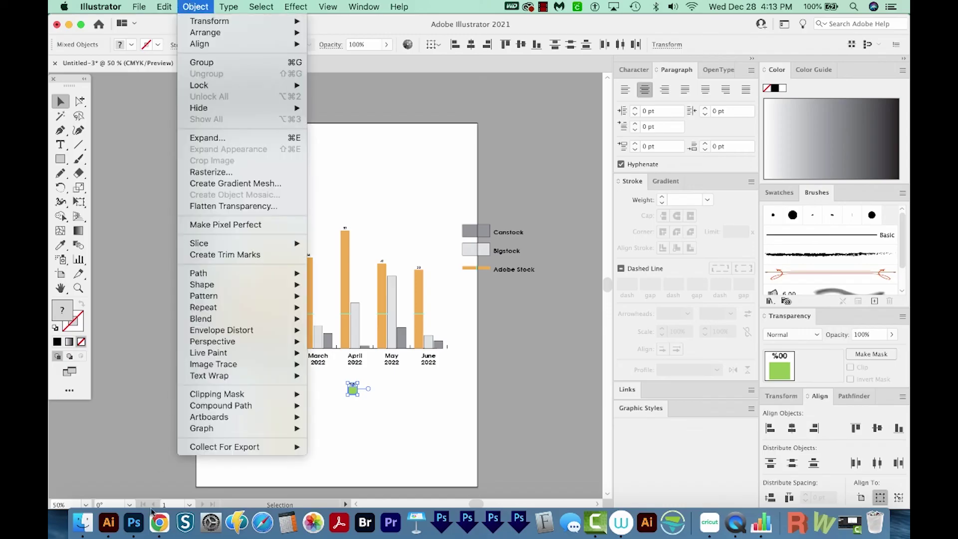
{"action": "left_click", "coordinate": [371, 485]}
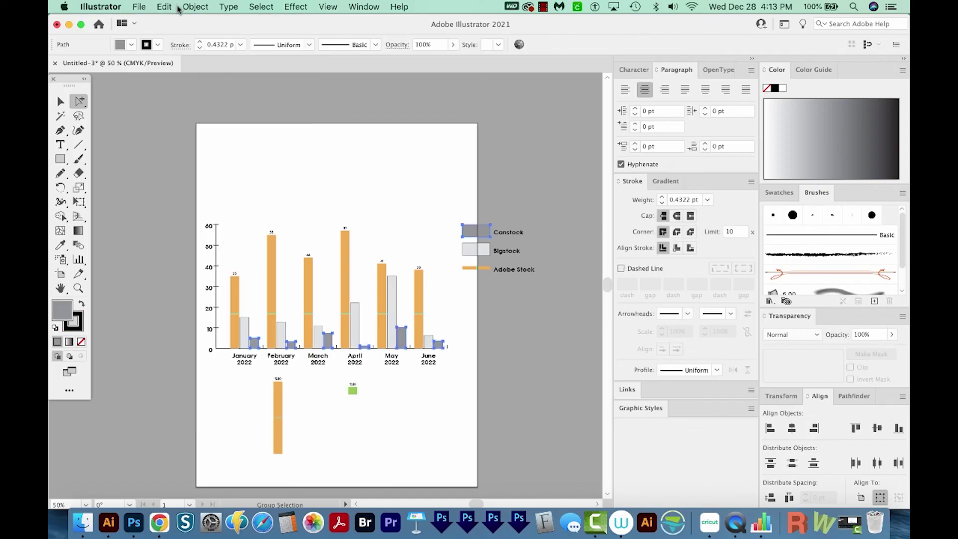
Give the Canstock columns the green New Design as sliding bars, labelled 5, 3, 7, 1, 10.
{"action": "left_click", "coordinate": [195, 6]}
{"action": "left_click", "coordinate": [337, 462]}
{"action": "left_click", "coordinate": [392, 196]}
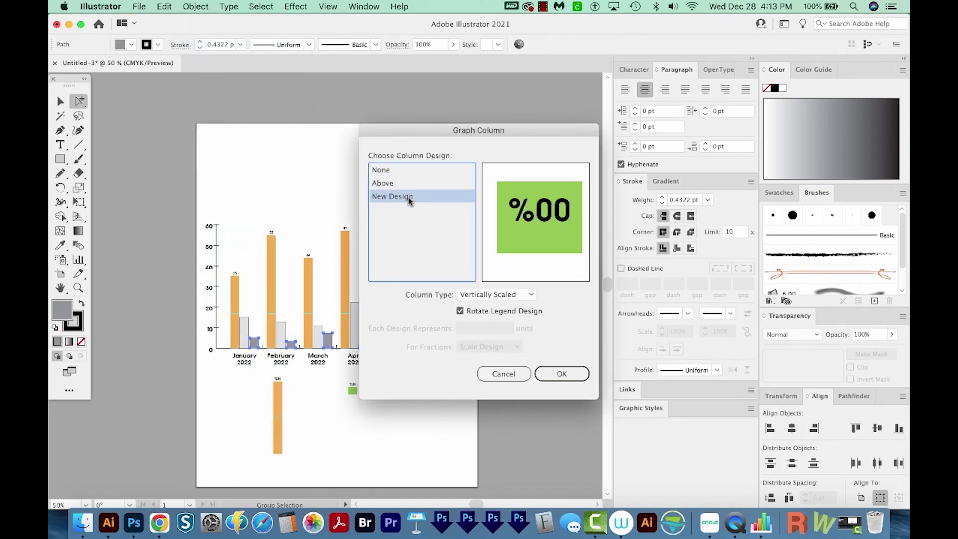
{"action": "left_click", "coordinate": [496, 294]}
{"action": "left_click", "coordinate": [486, 342]}
{"action": "left_click", "coordinate": [561, 373]}
{"action": "left_click", "coordinate": [387, 422]}
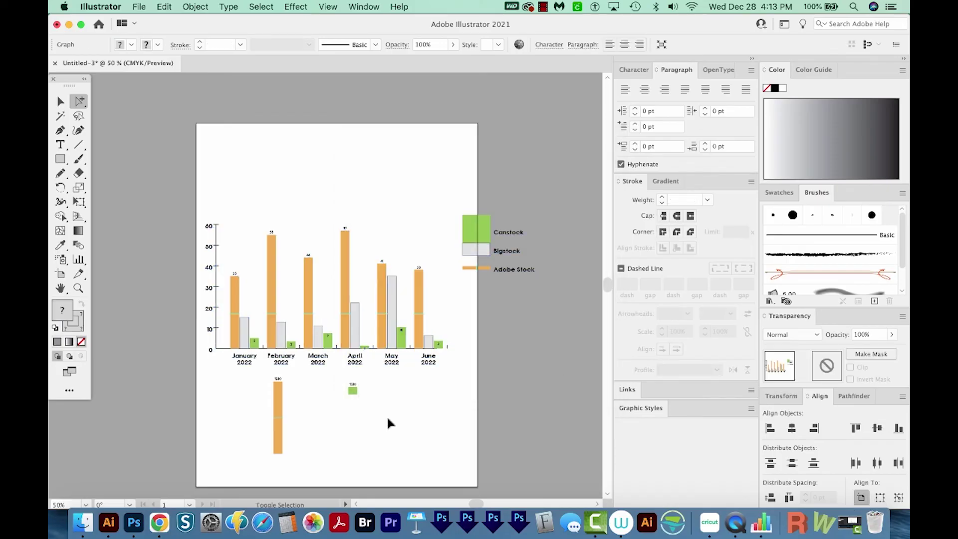
{"action": "left_click_drag", "start_coordinate": [374, 442], "coordinate": [406, 427]}
{"action": "key", "text": "z"}
{"action": "left_click_drag", "start_coordinate": [255, 408], "coordinate": [426, 284]}
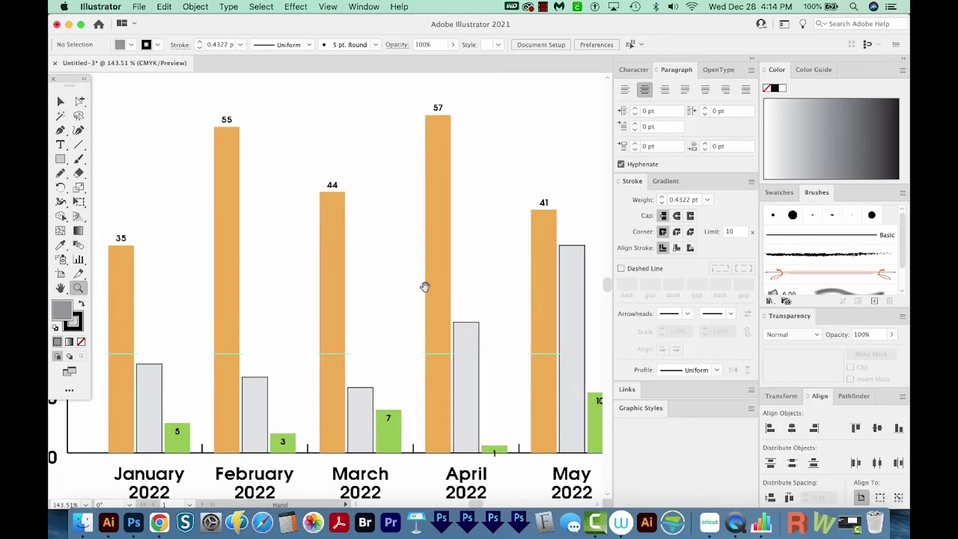
{"action": "left_click_drag", "start_coordinate": [225, 322], "coordinate": [324, 306]}
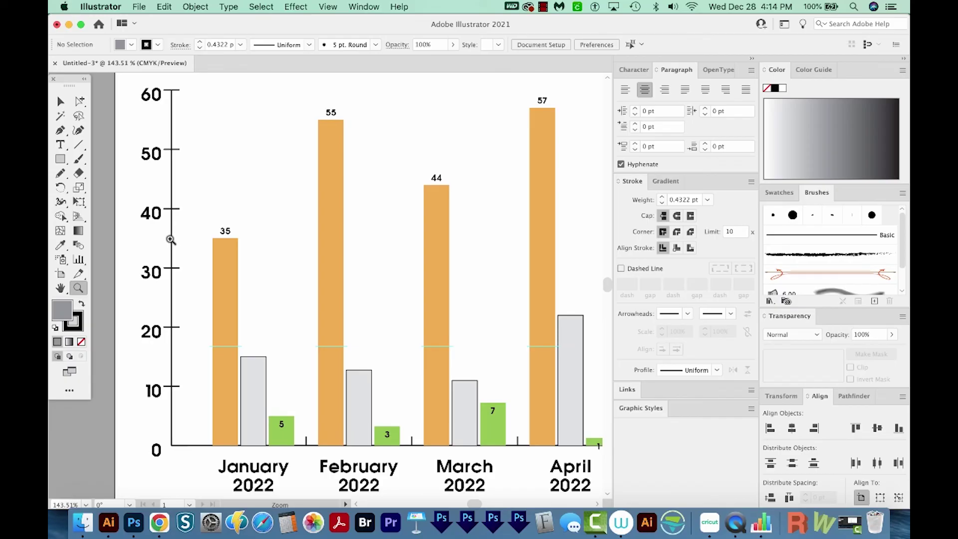
{"action": "key", "text": "super+1"}
{"action": "key", "text": "v"}
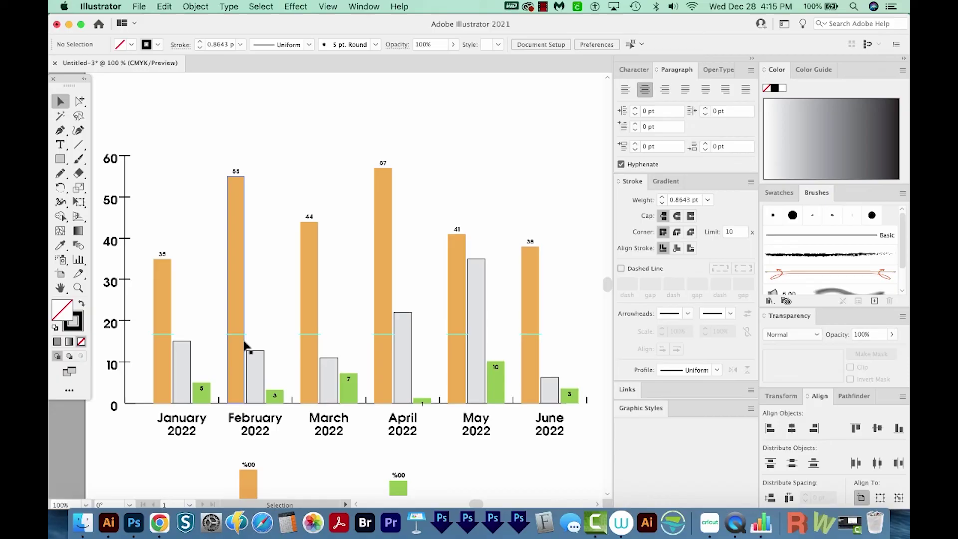
{"action": "left_click_drag", "start_coordinate": [425, 367], "coordinate": [408, 285]}
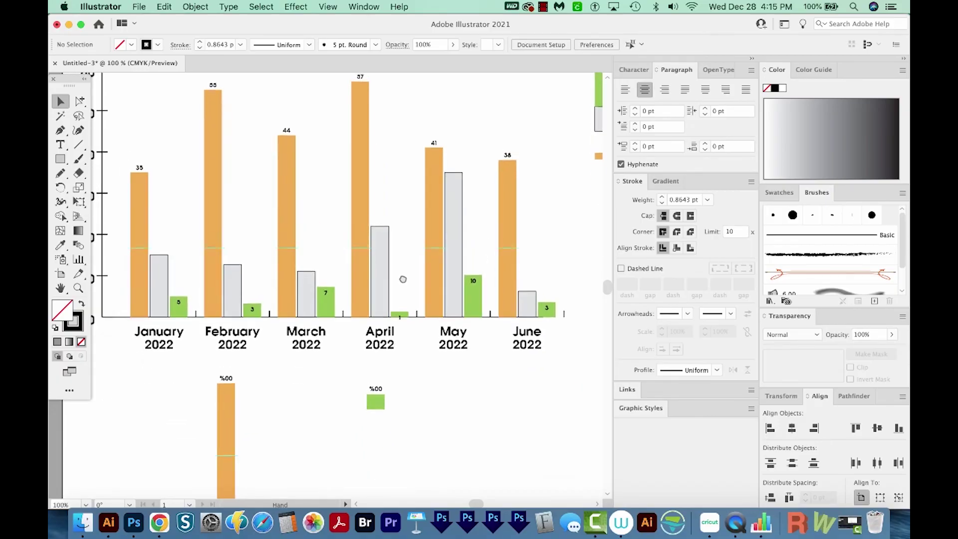